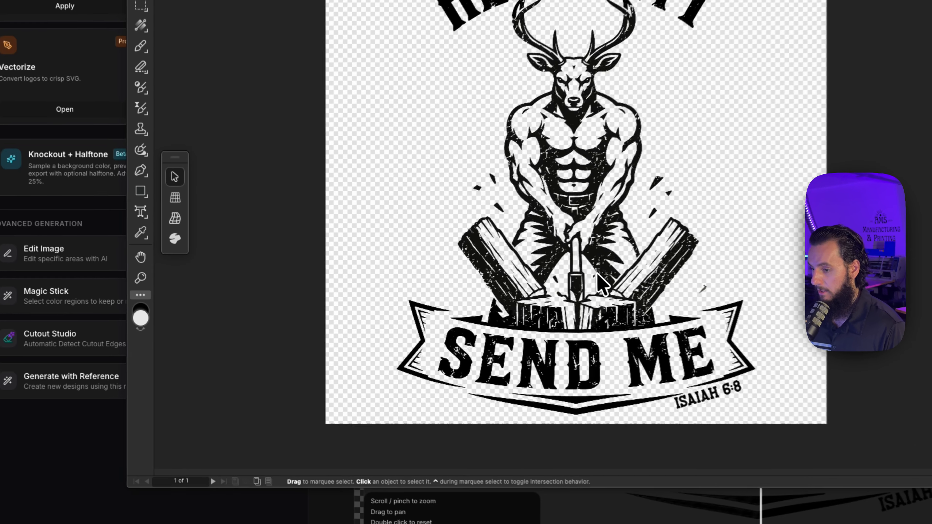
Inspect the vector nodes of the letter N in the SEND ME lettering and deselect it.
scroll(430, 302, up, 5)
scroll(605, 282, down, 10)
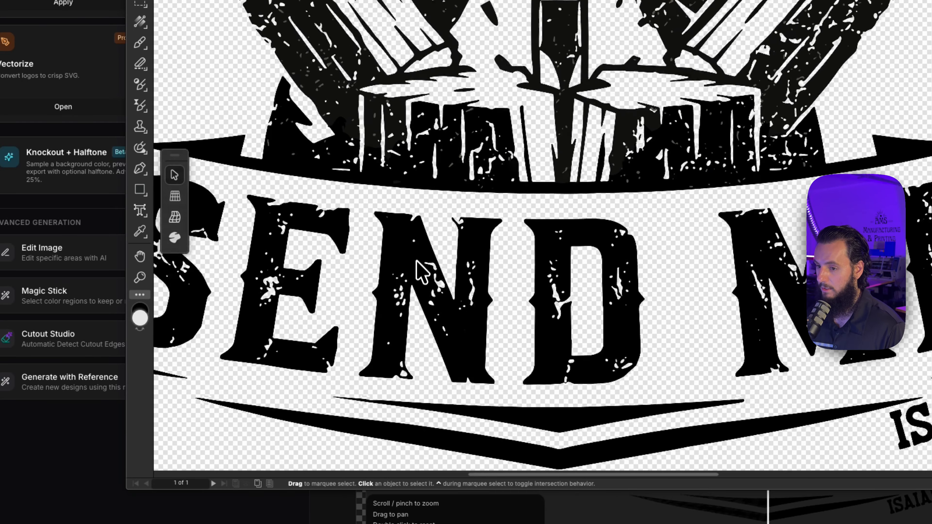
scroll(410, 341, down, 3)
click(401, 200)
double_click(402, 201)
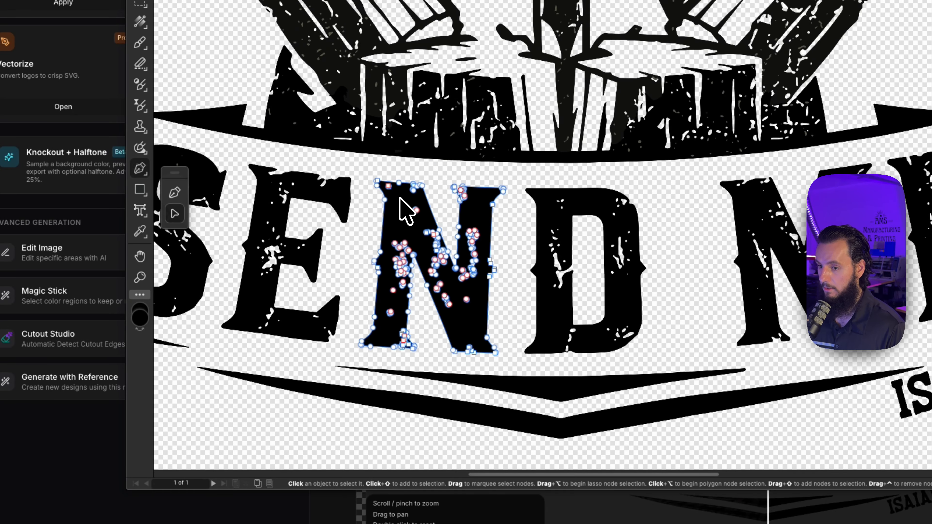
click(502, 315)
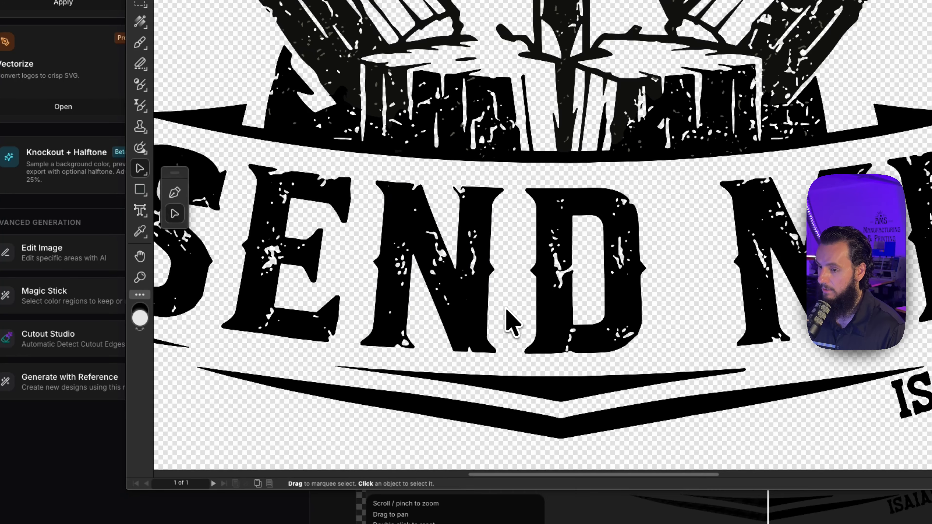
scroll(395, 391, up, 5)
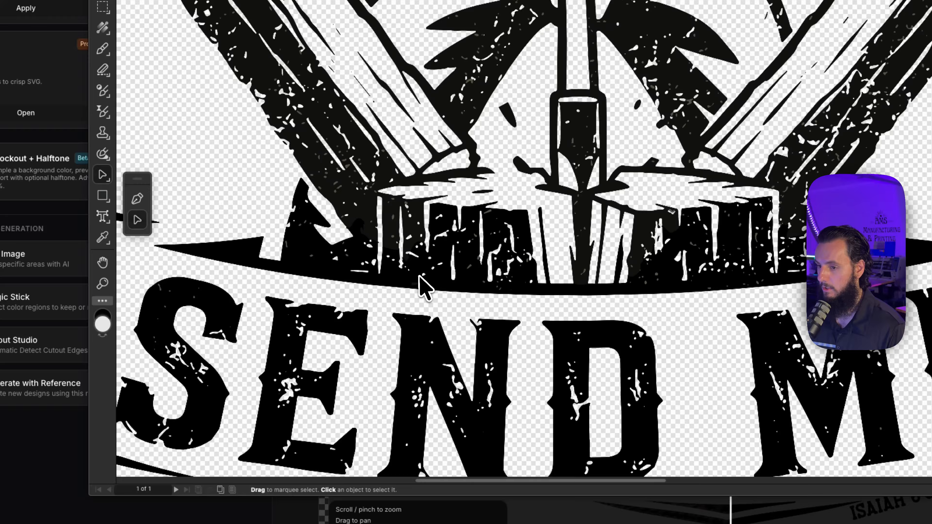
Inspect the nodes of the black shape joining the stump and the banner's upper edge, and activate the Move tool.
click(418, 277)
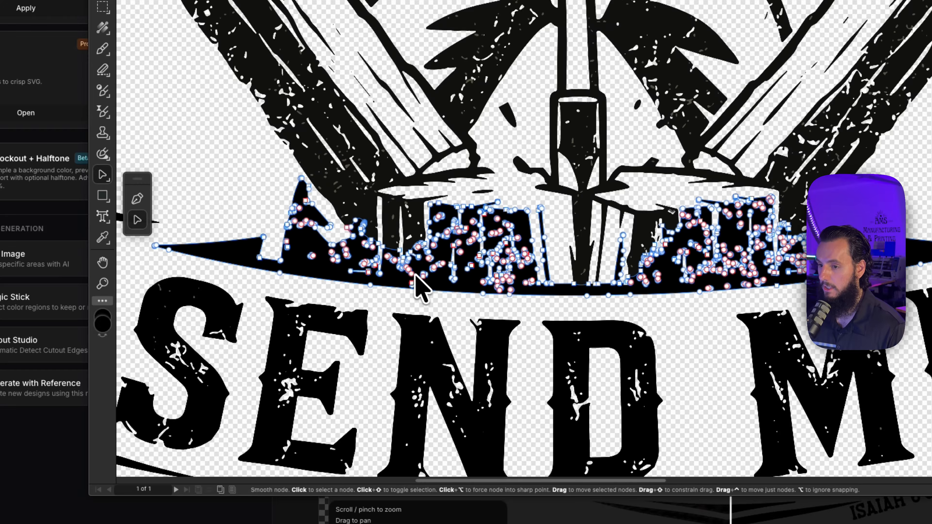
click(219, 199)
click(245, 244)
key(v)
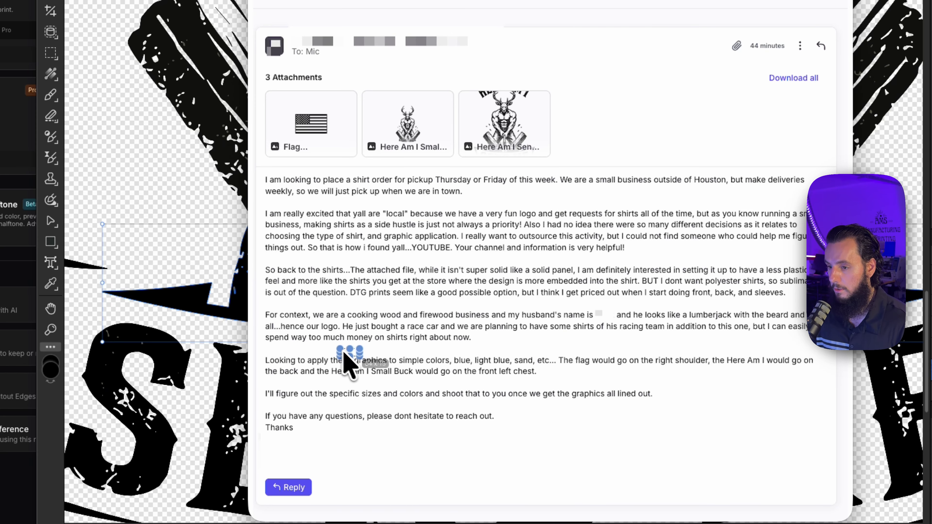
In the customer's email screenshot, outline the passage about shirt colors and graphic placement with a selection rectangle.
drag(345, 353, 654, 395)
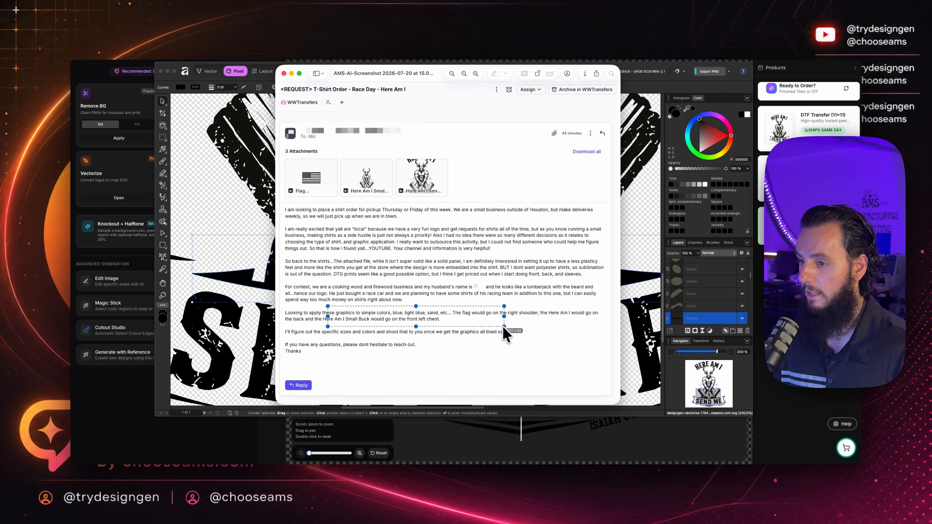
drag(504, 327, 576, 343)
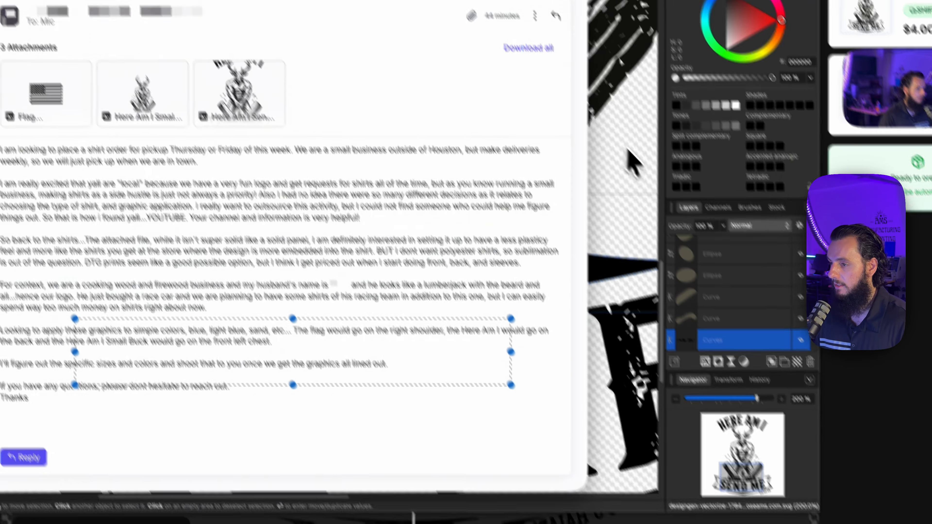
Return to the vector artwork, deselect everything and examine the distressed logs, stump, lettering and overall design.
click(610, 142)
scroll(415, 223, up, 3)
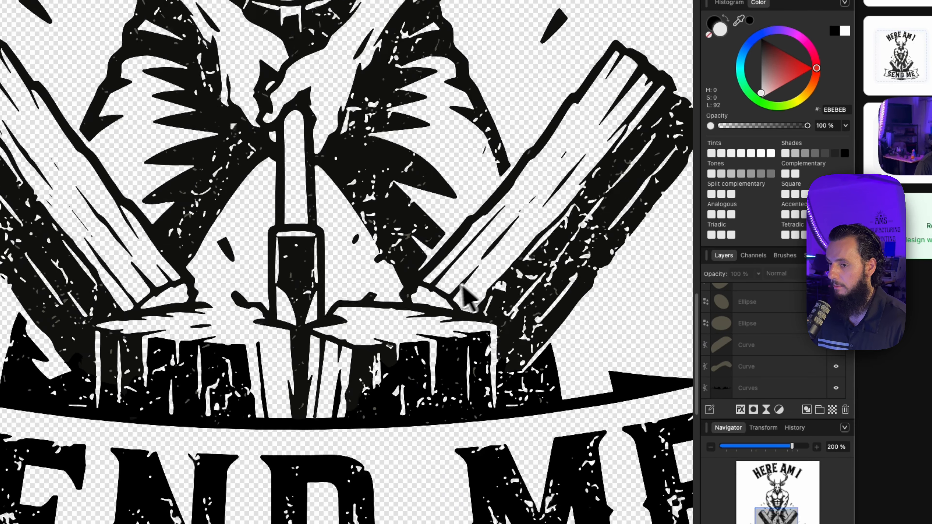
scroll(385, 323, up, 3)
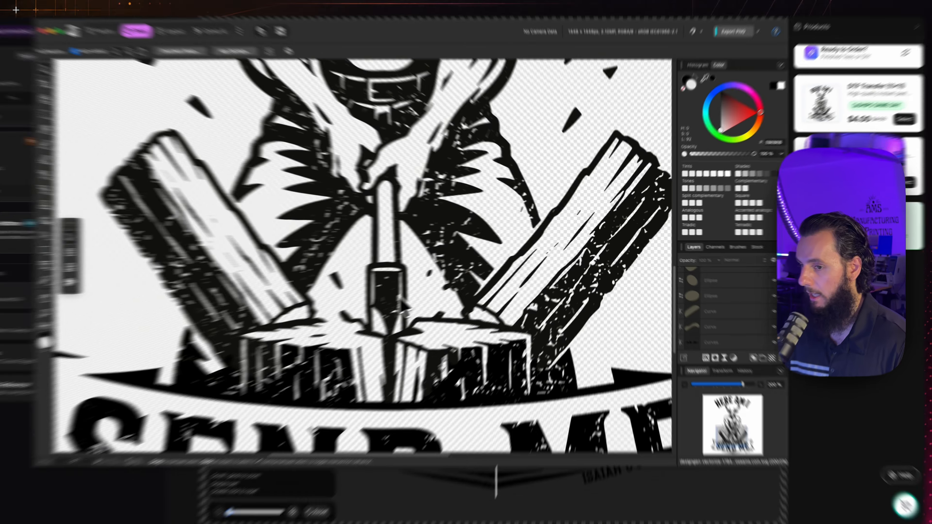
scroll(317, 332, up, 4)
scroll(285, 323, down, 7)
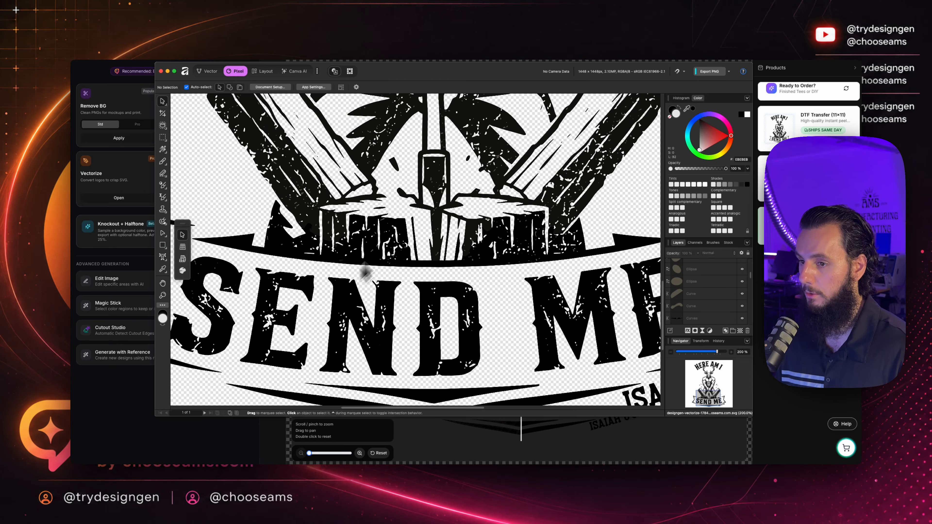
key(super+minus)
key(super+minus)
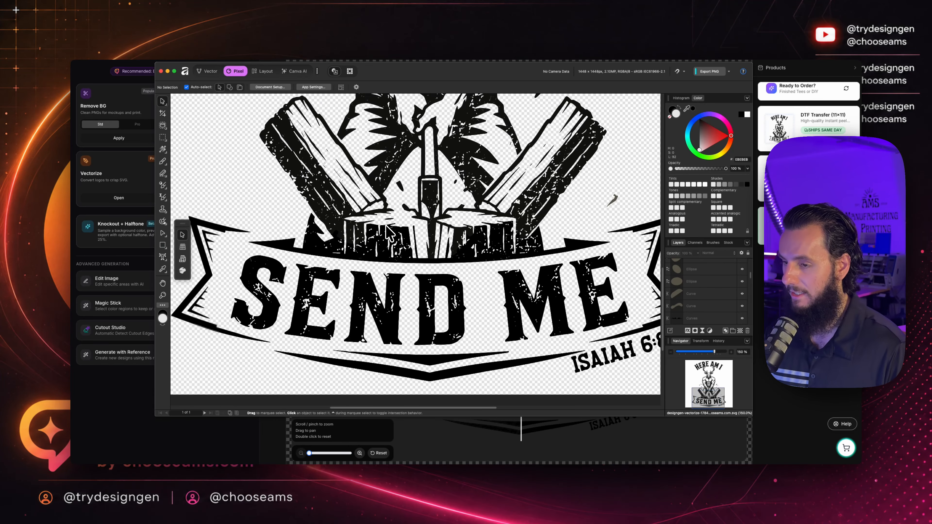
scroll(369, 239, up, 2)
scroll(369, 239, up, 3)
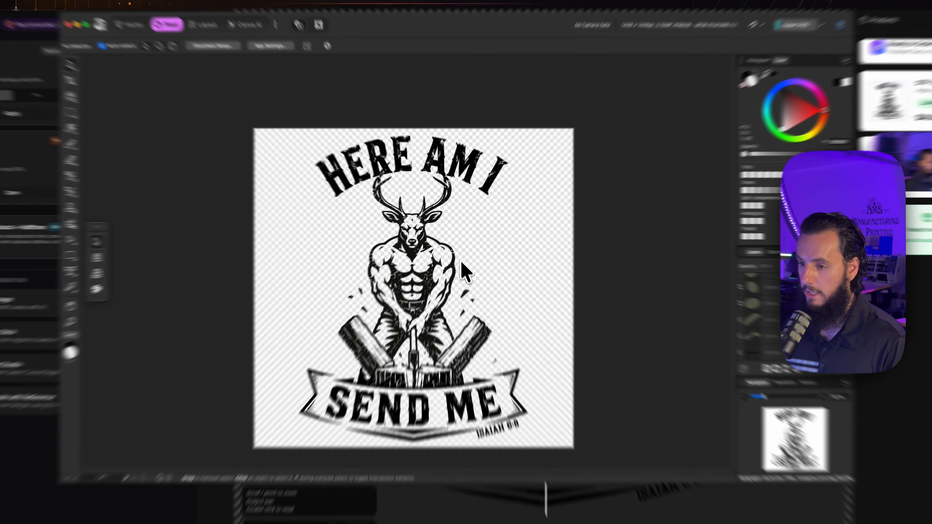
Select all objects of the artwork and recolor them to pure black (000000).
key(super+a)
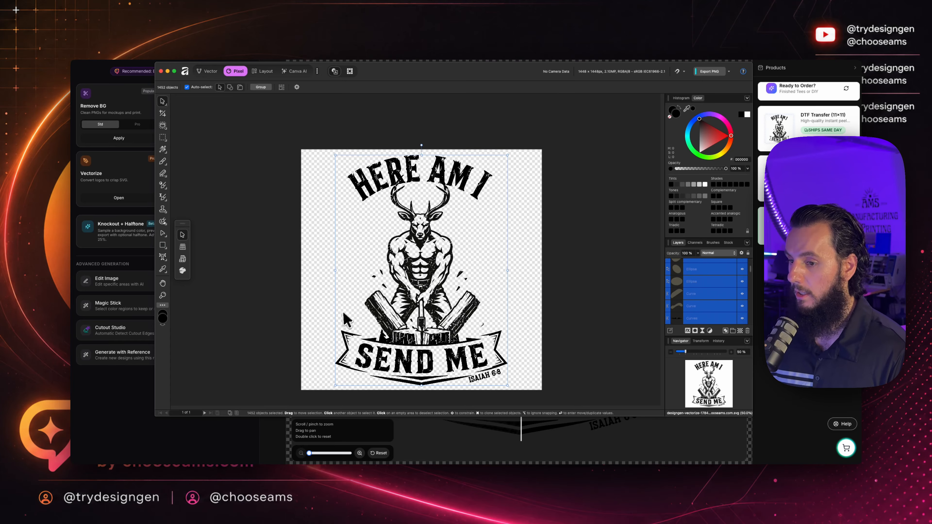
scroll(702, 305, down, 3)
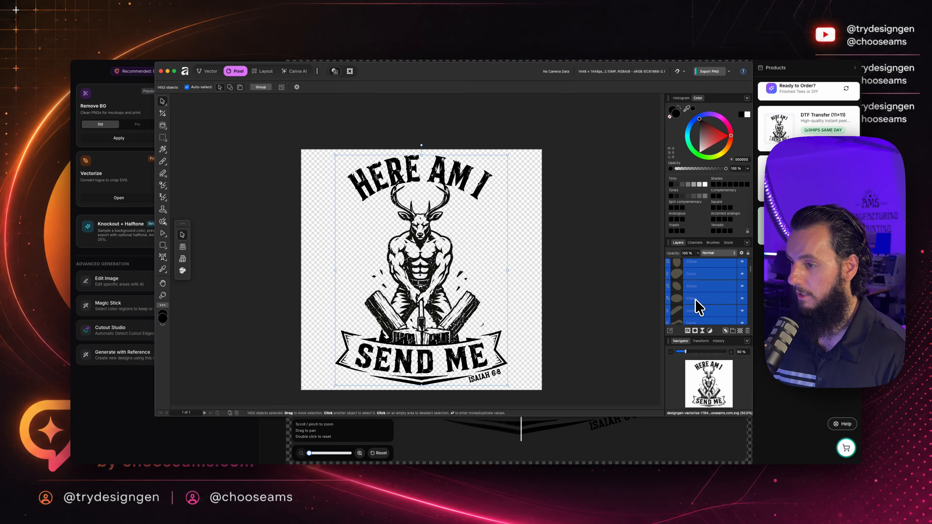
scroll(698, 307, down, 3)
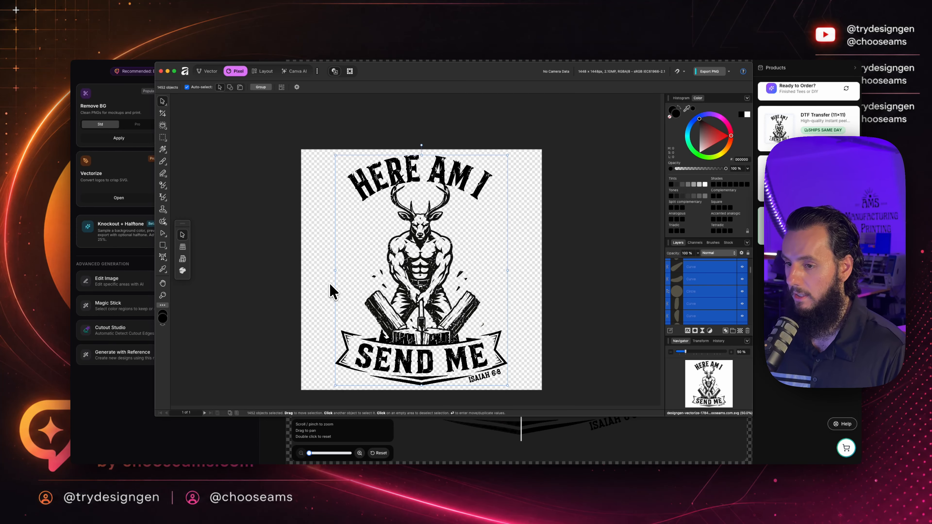
mouse_move(700, 121)
mouse_down()
mouse_move(706, 130)
mouse_move(742, 129)
mouse_move(693, 138)
mouse_up()
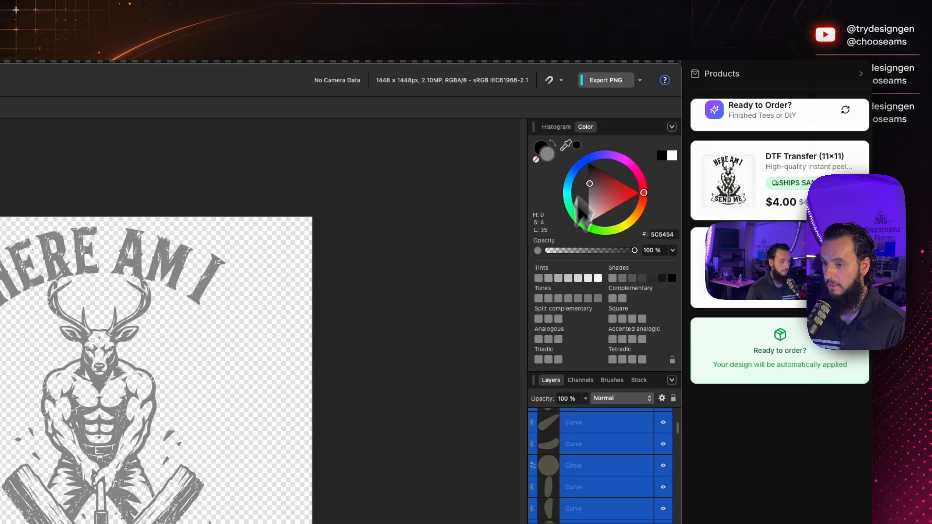
drag(579, 200, 591, 183)
mouse_move(699, 138)
mouse_down()
mouse_move(724, 137)
mouse_move(715, 125)
mouse_move(725, 166)
mouse_move(699, 147)
mouse_move(695, 126)
mouse_move(730, 137)
mouse_move(699, 119)
mouse_up()
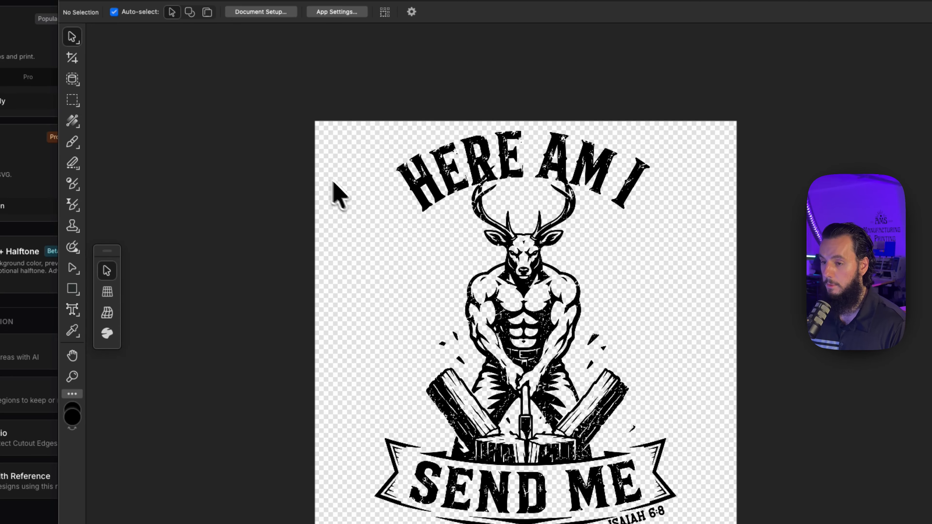
Reselect every object of the design and open the export settings for PNG.
drag(344, 119, 646, 400)
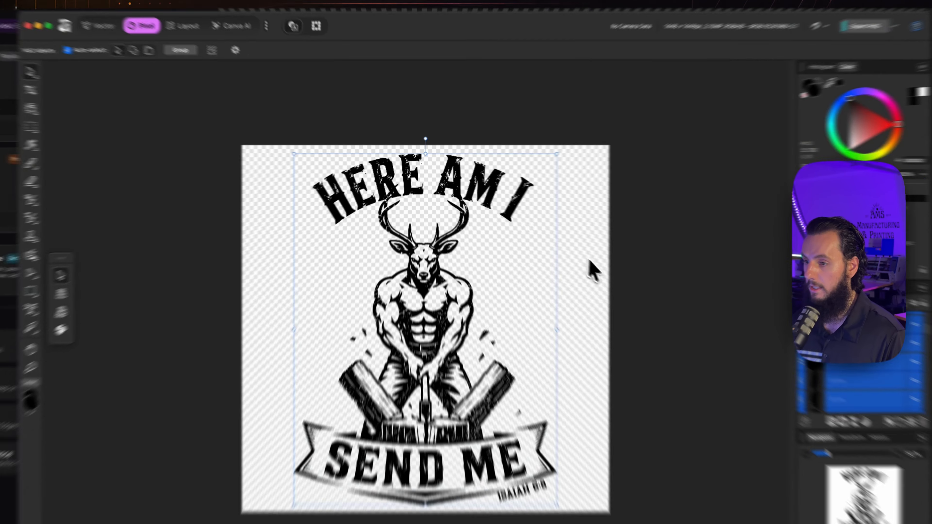
click(527, 226)
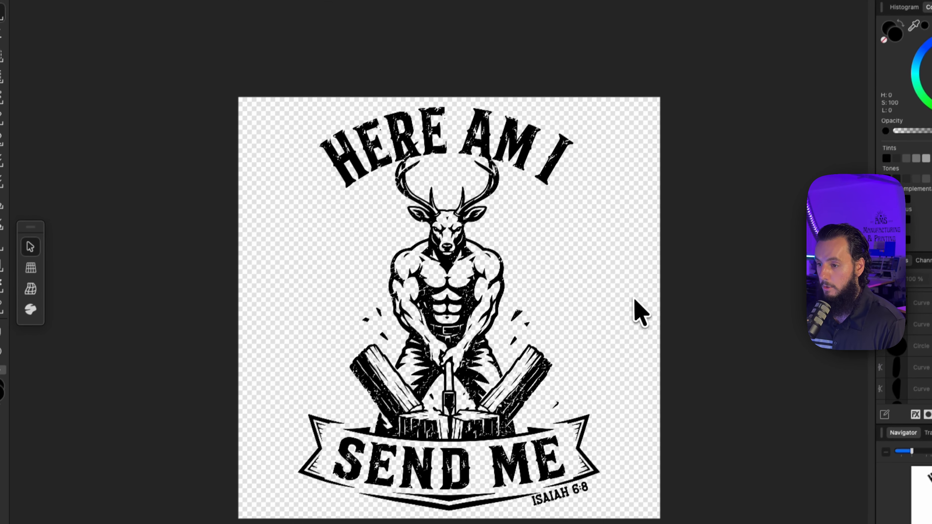
key(super+a)
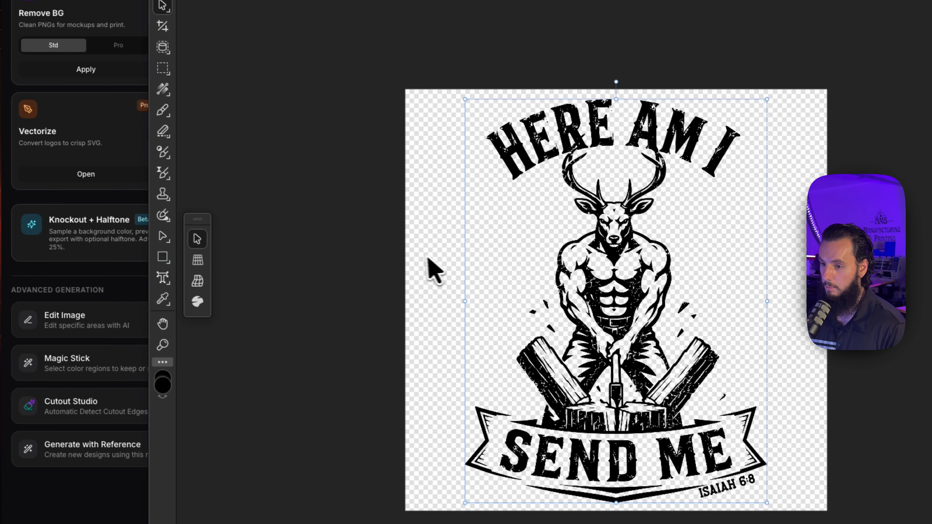
click(408, 255)
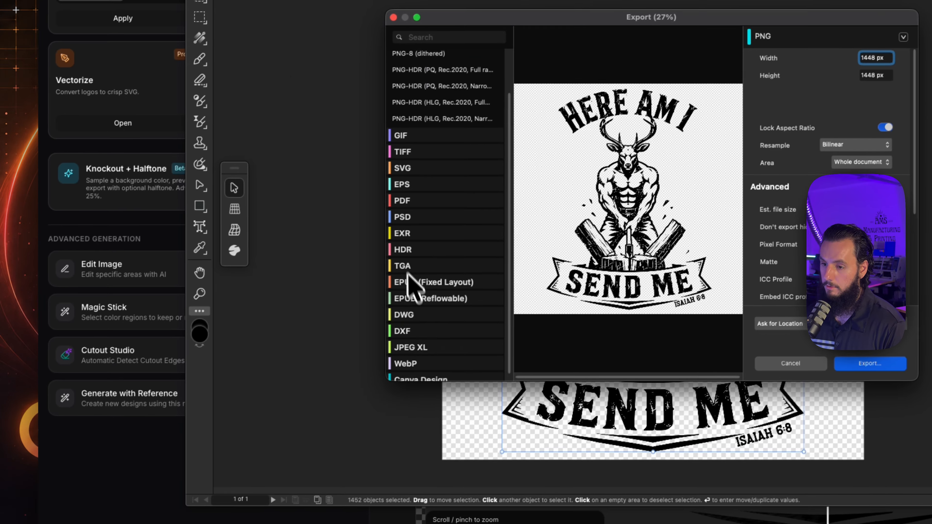
Look through the export formats, including the SVG (for export) and TIFF RGB 8-bit presets, and return to PNG.
scroll(431, 336, down, 3)
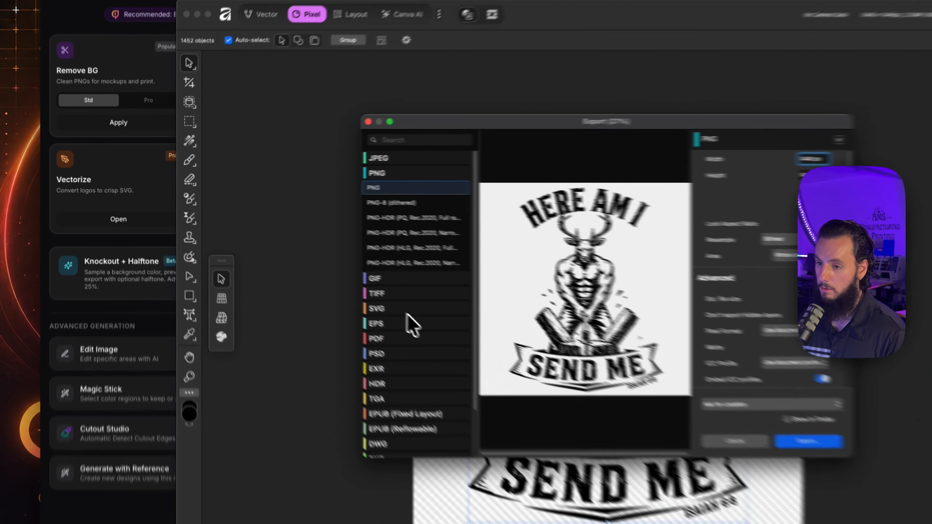
click(294, 253)
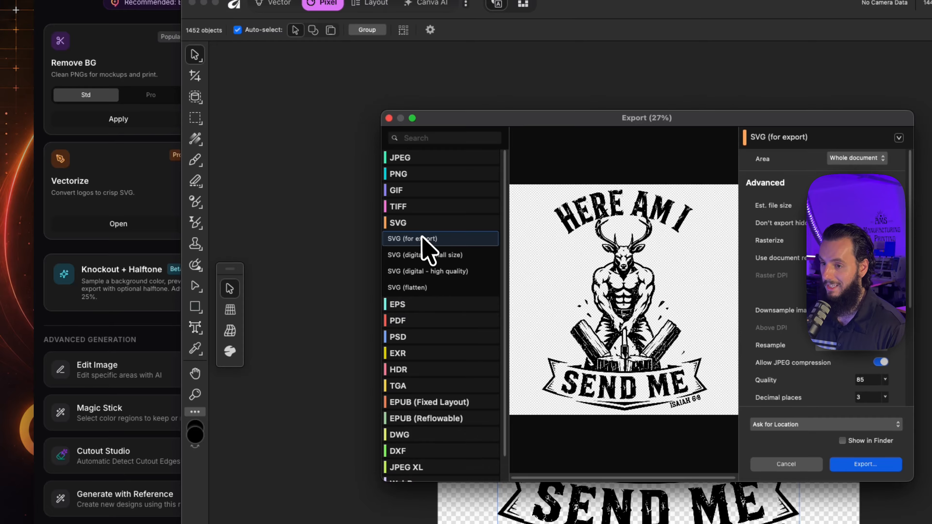
click(426, 206)
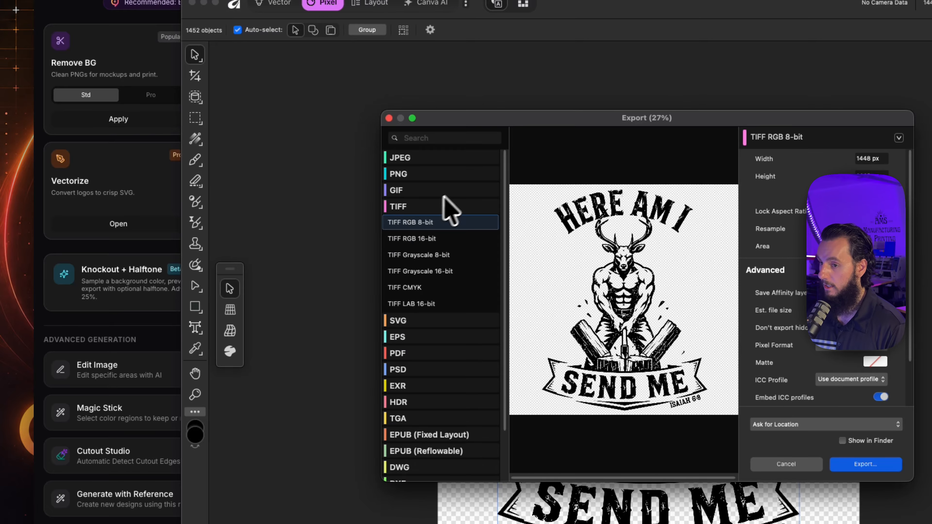
click(398, 174)
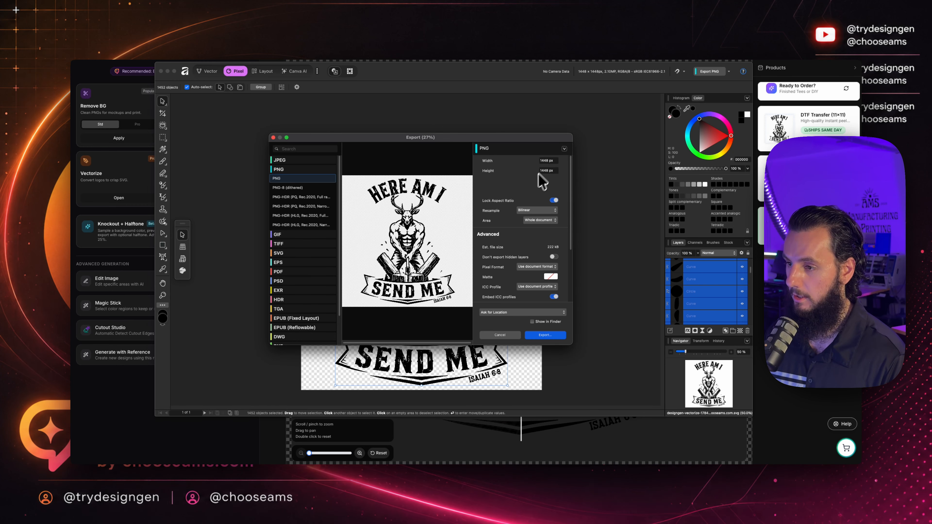
Try a PNG export width of 8000 px, compare the SVG (for export) preset and switch back to PNG.
click(546, 161)
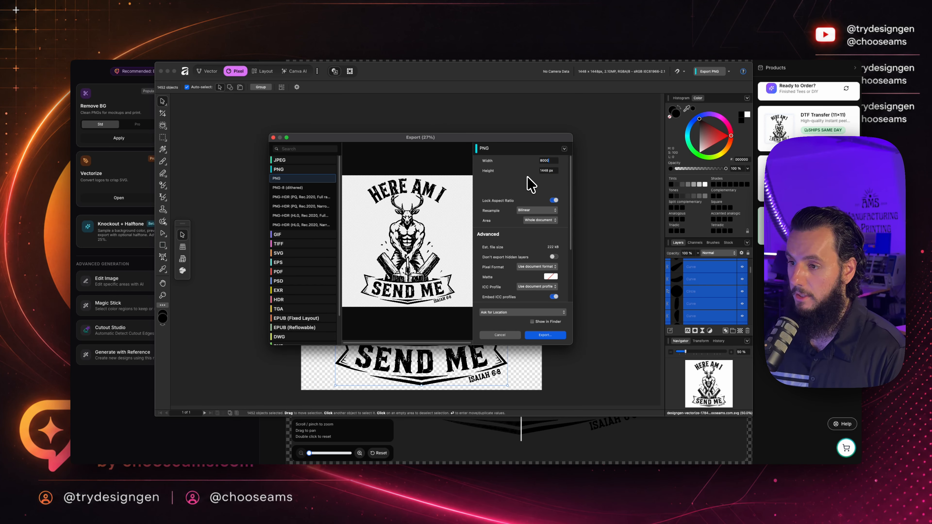
key(Return)
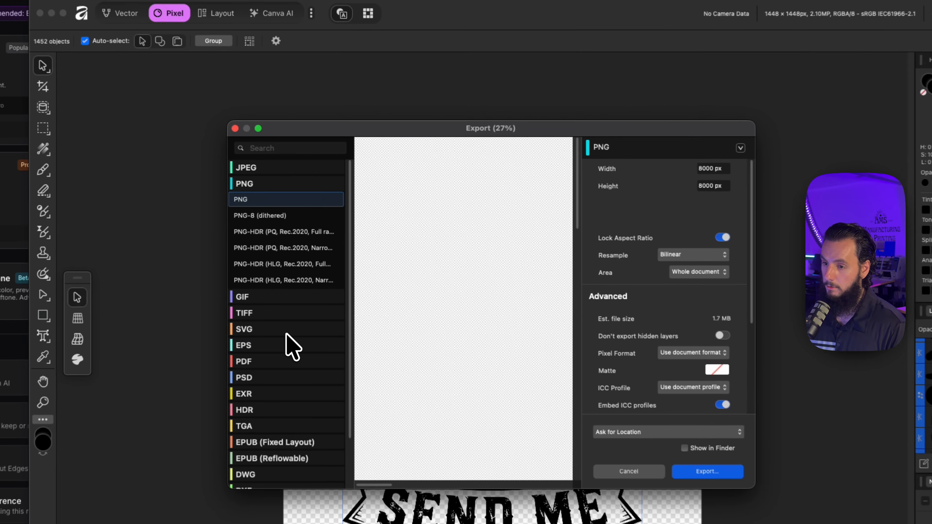
click(311, 253)
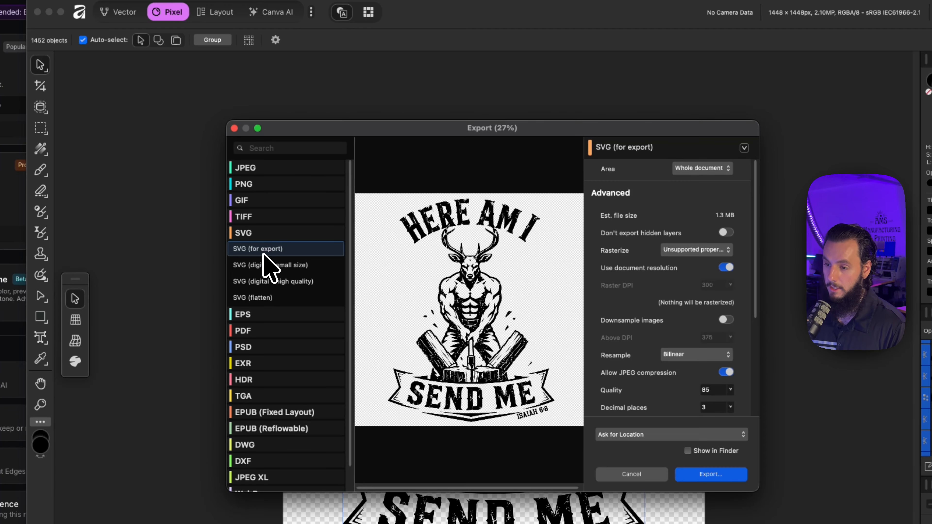
click(279, 184)
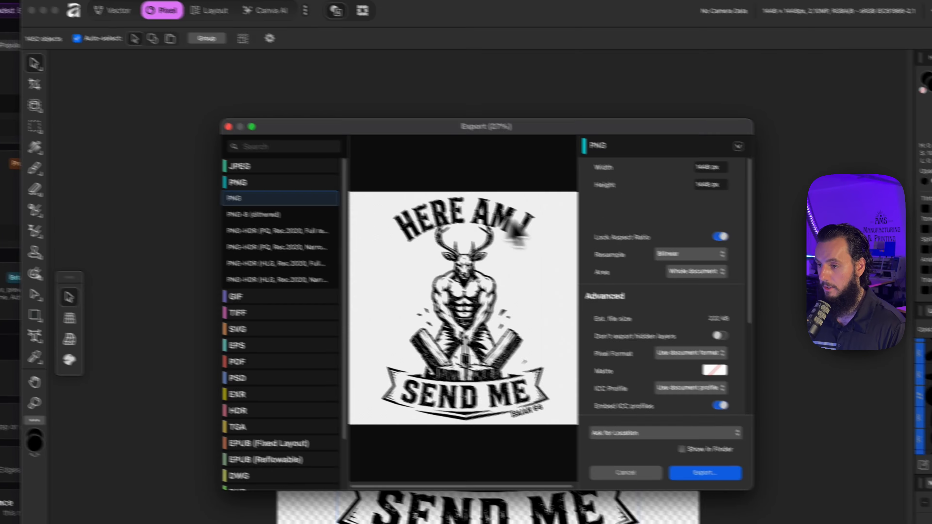
Limit the PNG export area to Selection Only and set the export width to 8000 px.
click(711, 168)
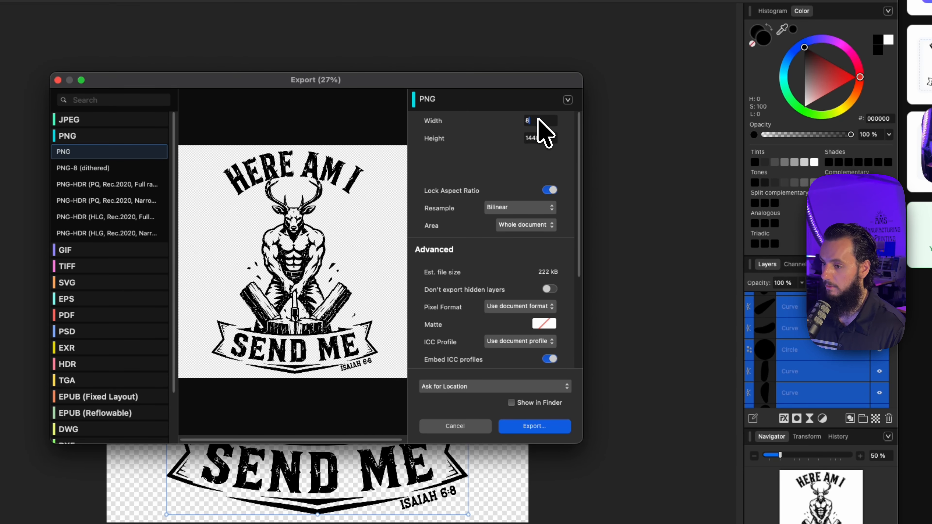
text(8000)
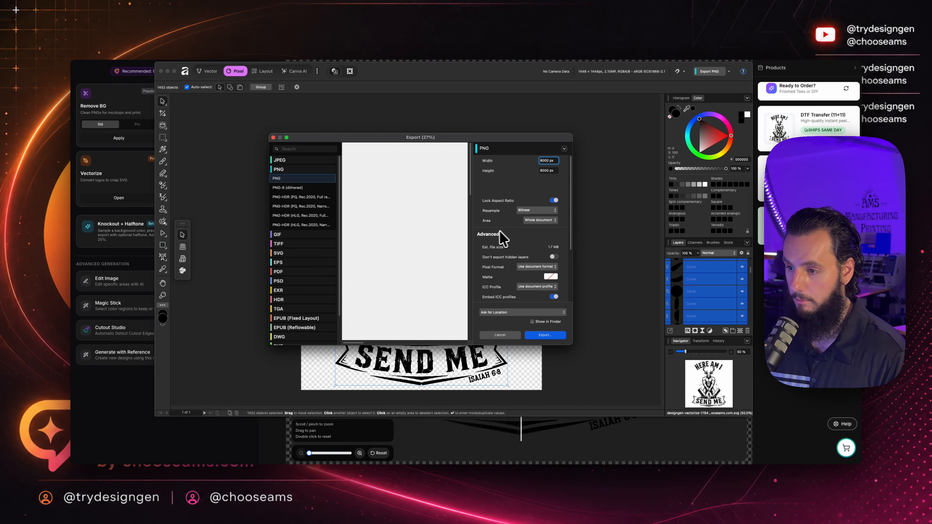
click(544, 220)
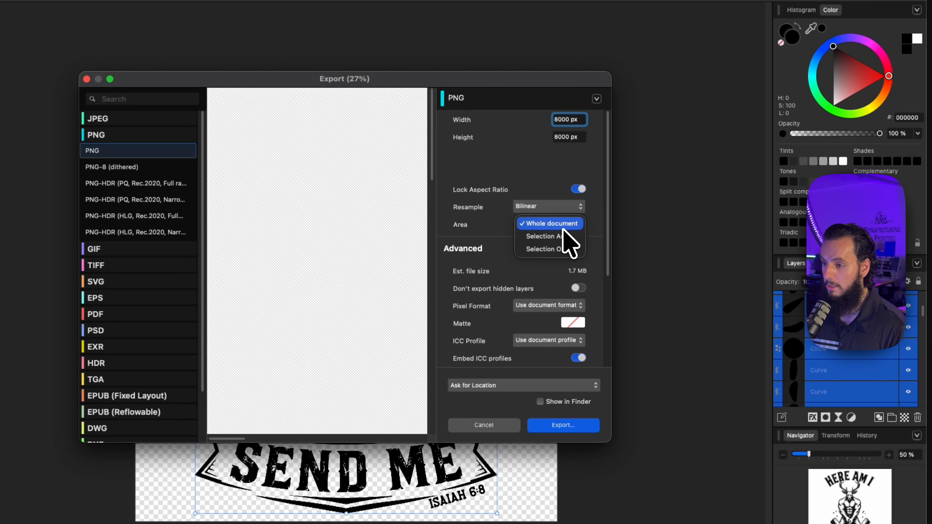
click(564, 249)
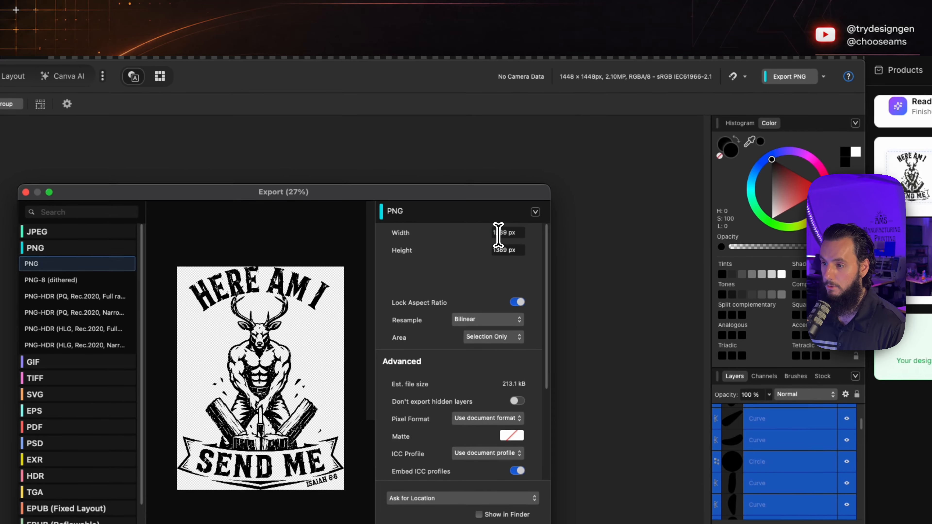
drag(548, 161, 541, 161)
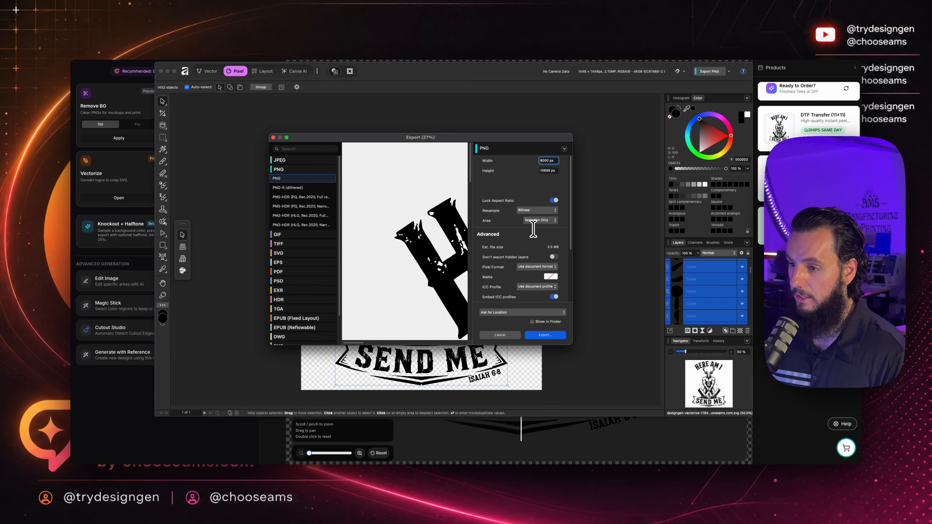
Check the lettering in the export preview, and export the selected design as a PNG into the Downloads folder.
scroll(421, 217, down, 3)
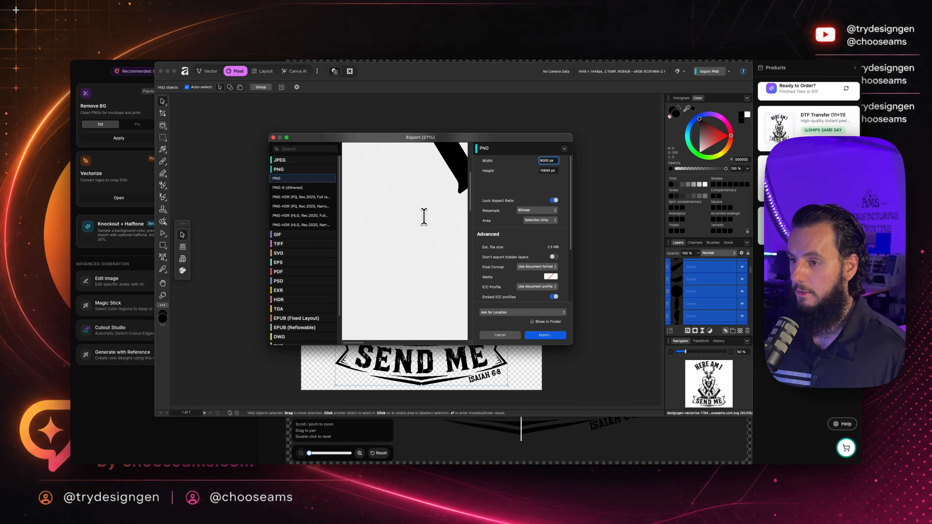
scroll(423, 217, up, 5)
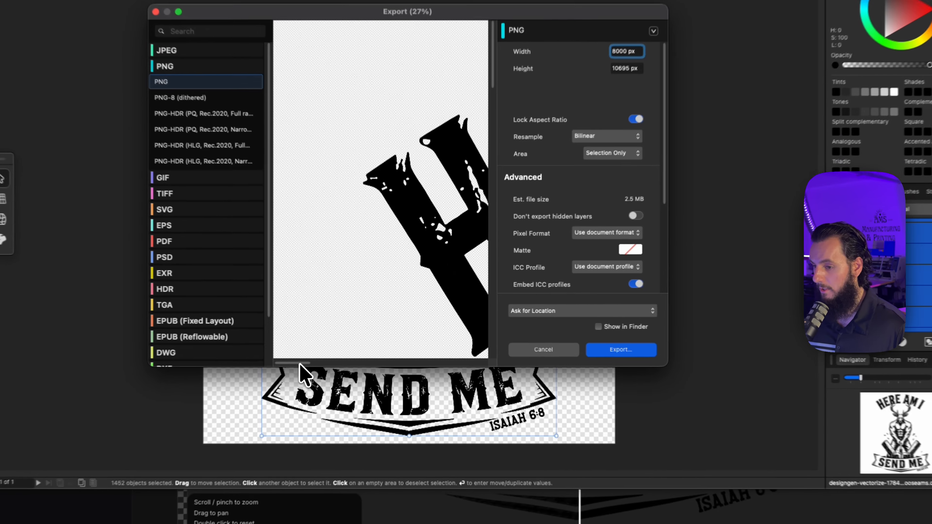
drag(365, 341, 429, 345)
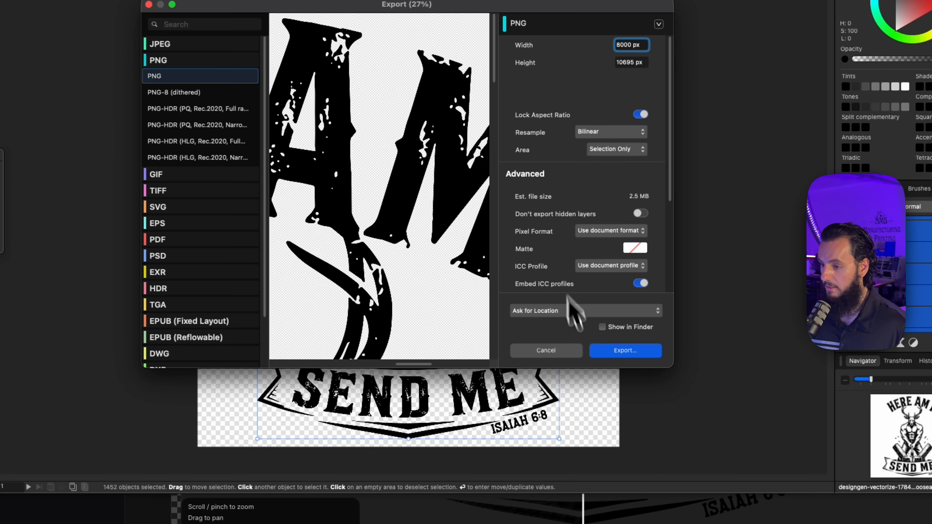
click(610, 349)
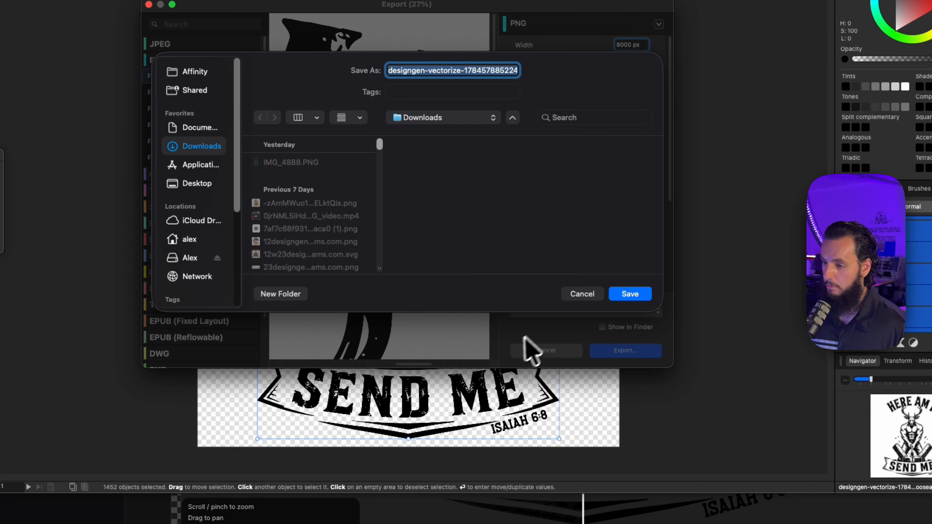
click(621, 296)
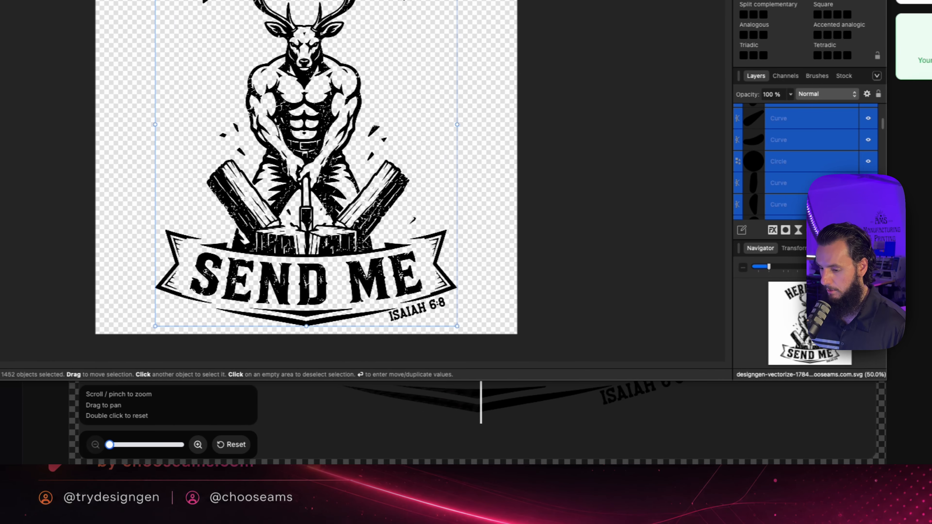
Open the exported PNG from the Downloads folder, inspect it alongside the order request e-mail and return to the design.
click(352, 228)
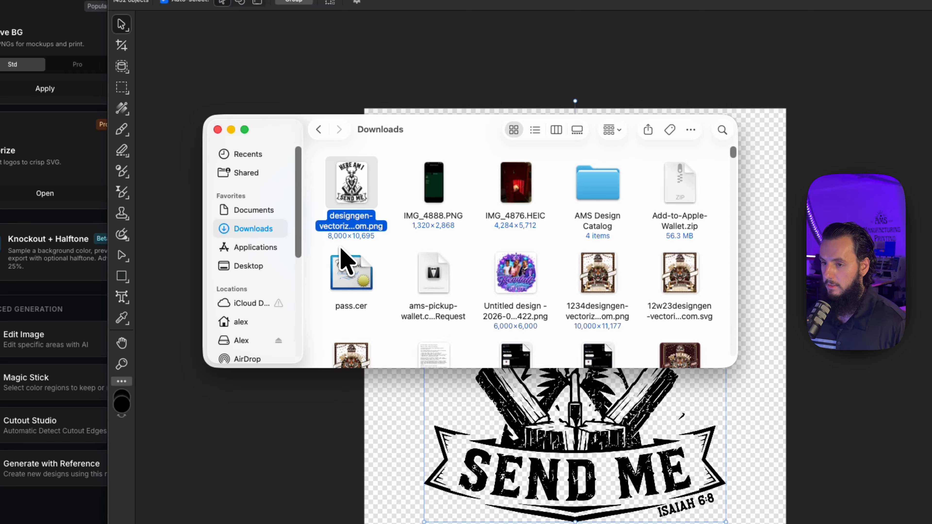
key(super+Tab)
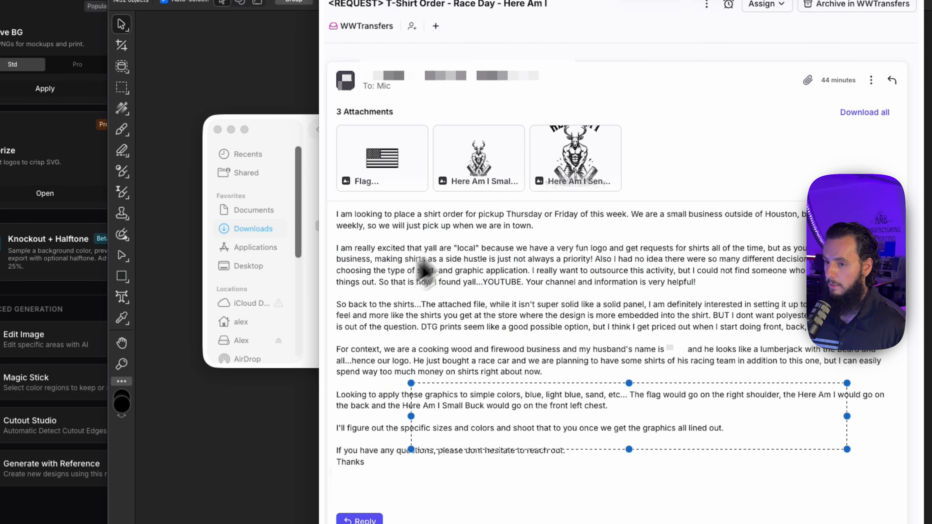
key(super+Tab)
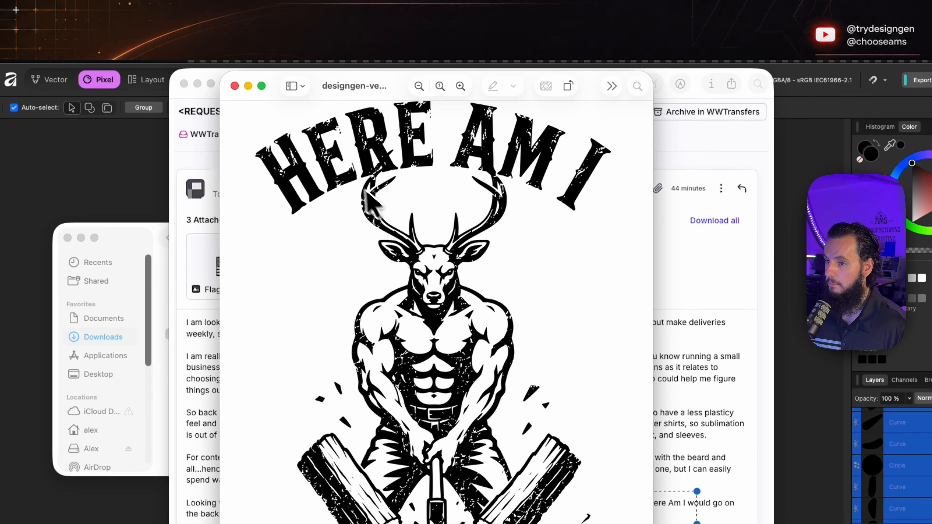
drag(483, 251, 531, 271)
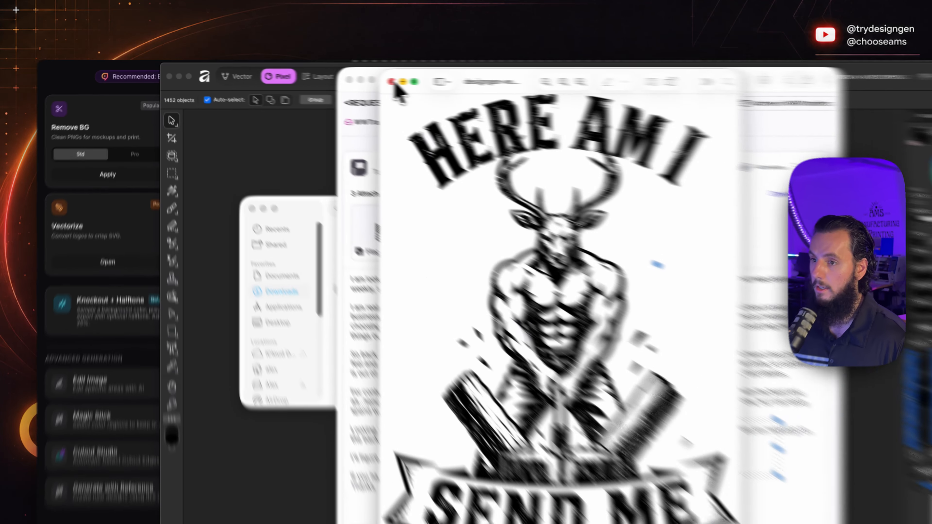
click(312, 75)
click(245, 140)
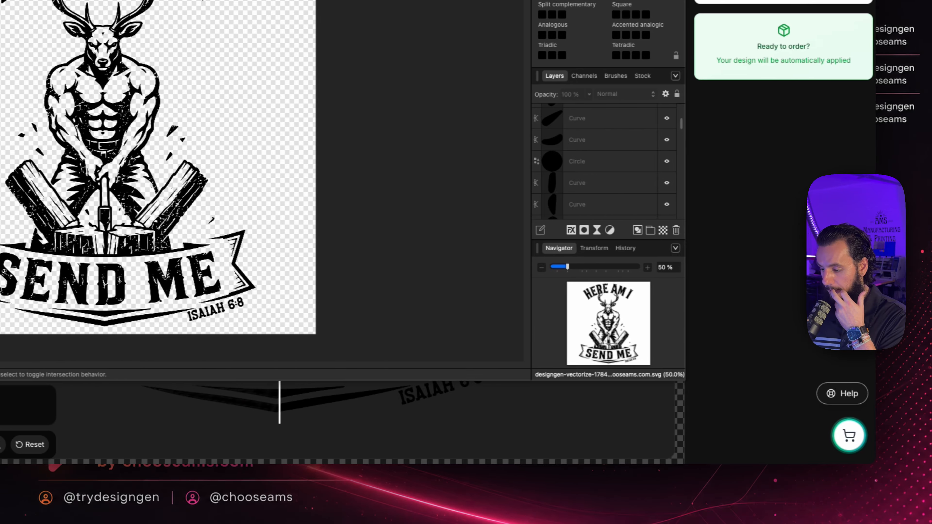
key(super+Tab)
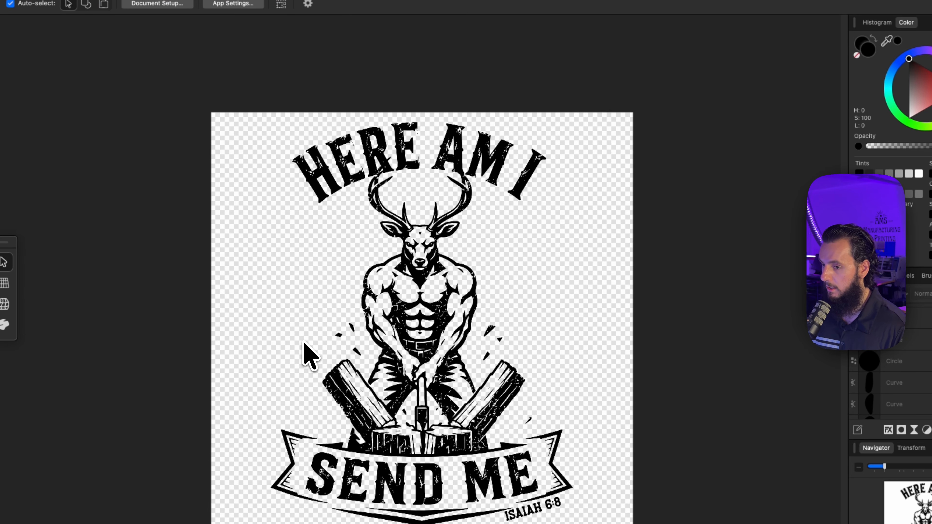
Select all objects of the design and recolor them white.
key(super+a)
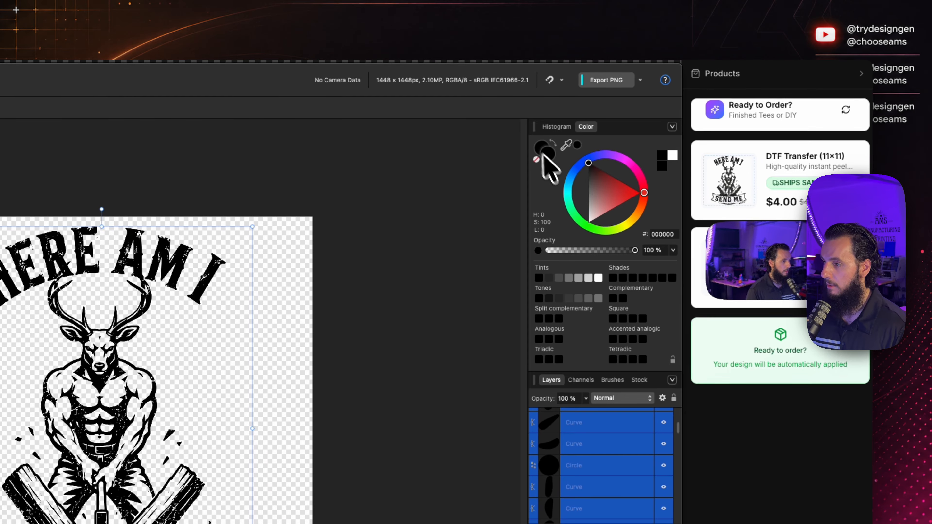
drag(908, 70, 910, 74)
drag(589, 178, 567, 257)
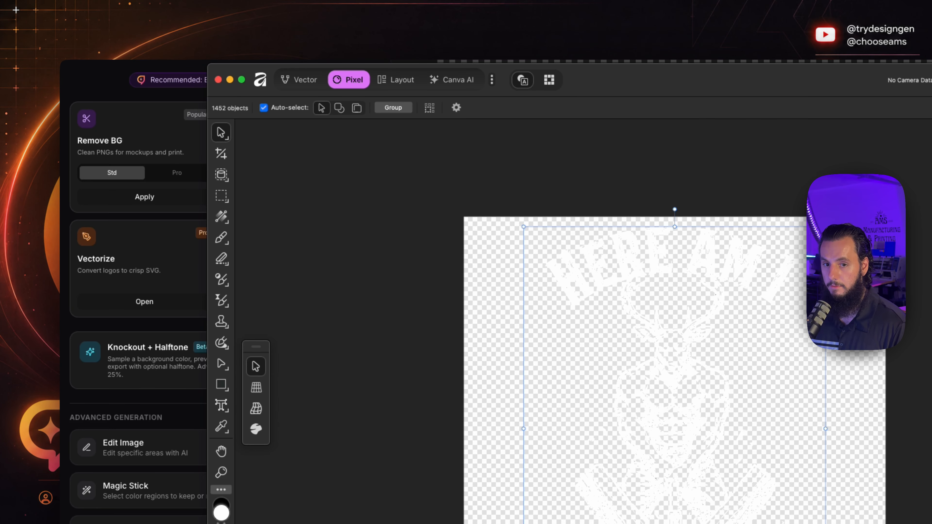
Export the white design as a Selection Only PNG to Downloads, adding "white0" at the start of the file name.
key(super+alt+shift+s)
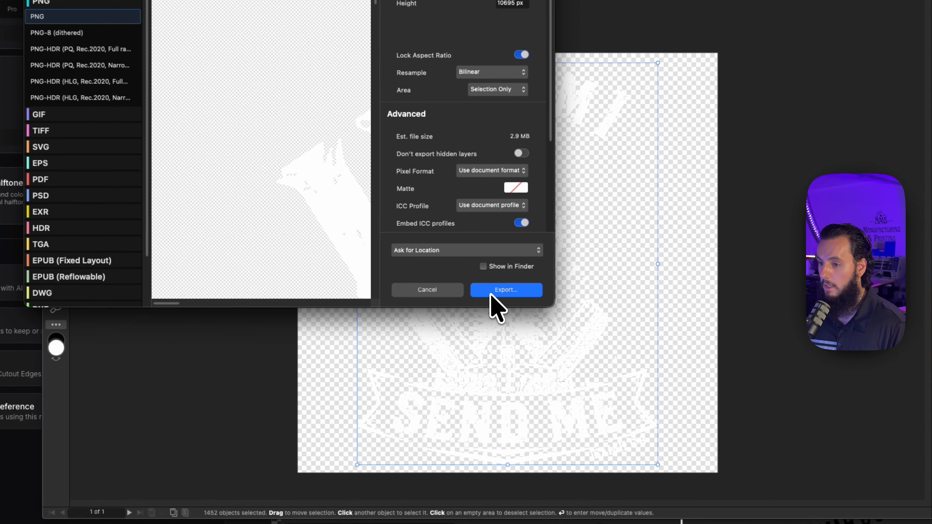
click(420, 285)
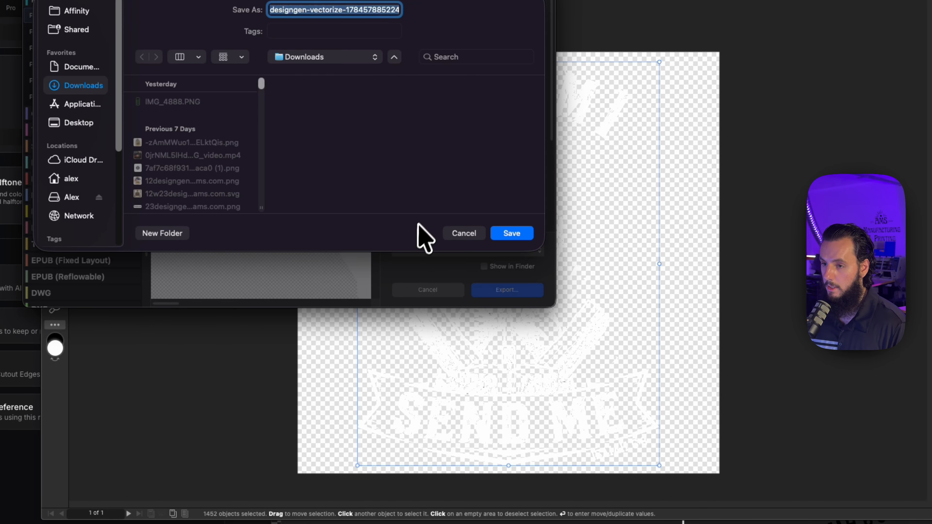
text(white0)
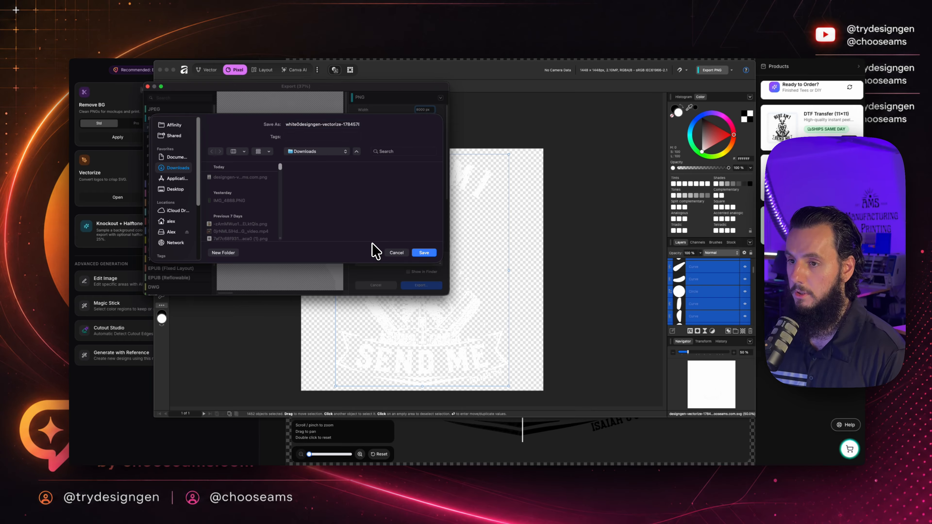
key(Return)
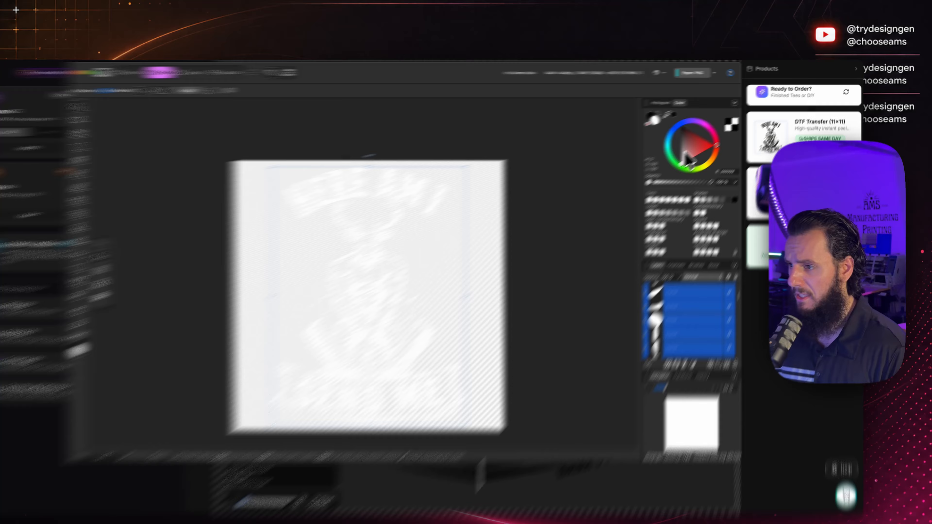
Try dark grey, dark red 7F0000, orange and pale peach F4DDC6 as fill colors for the whole design.
drag(703, 142, 678, 123)
drag(556, 183, 538, 189)
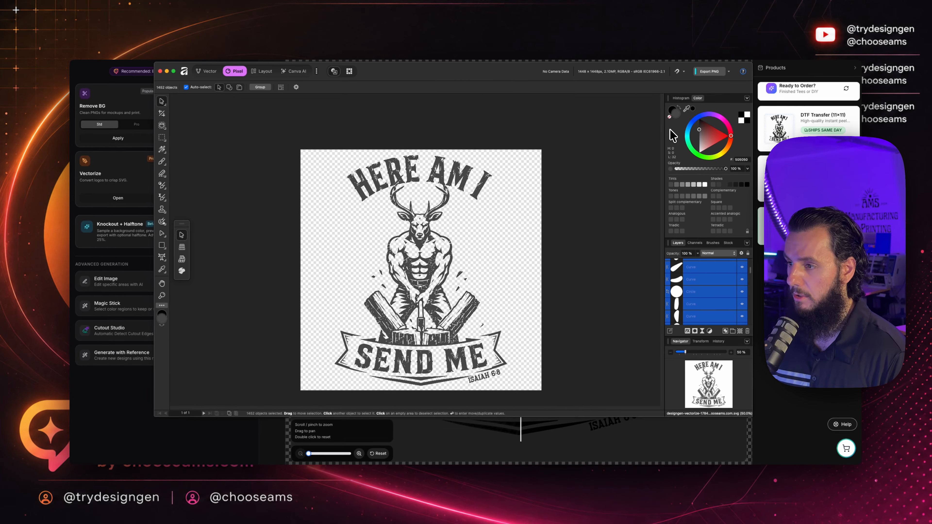
drag(670, 130, 712, 119)
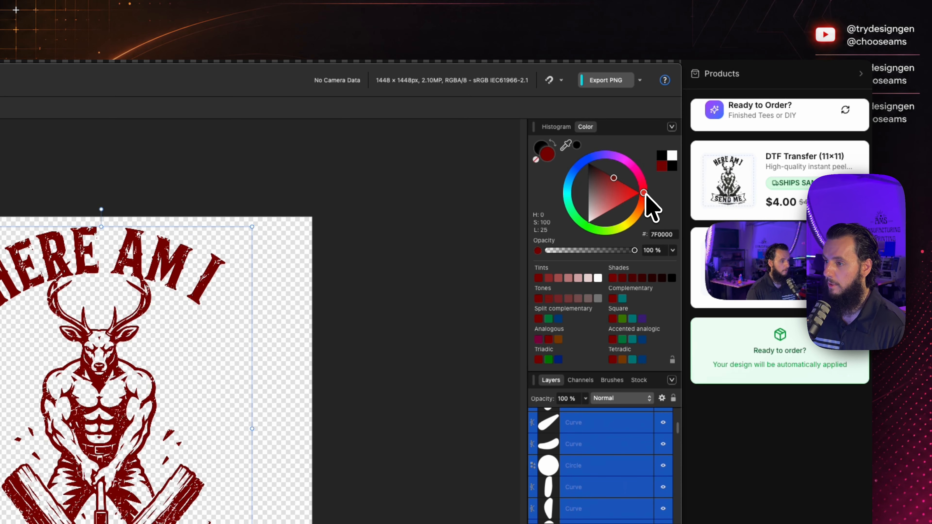
drag(709, 159, 708, 176)
drag(621, 189, 609, 222)
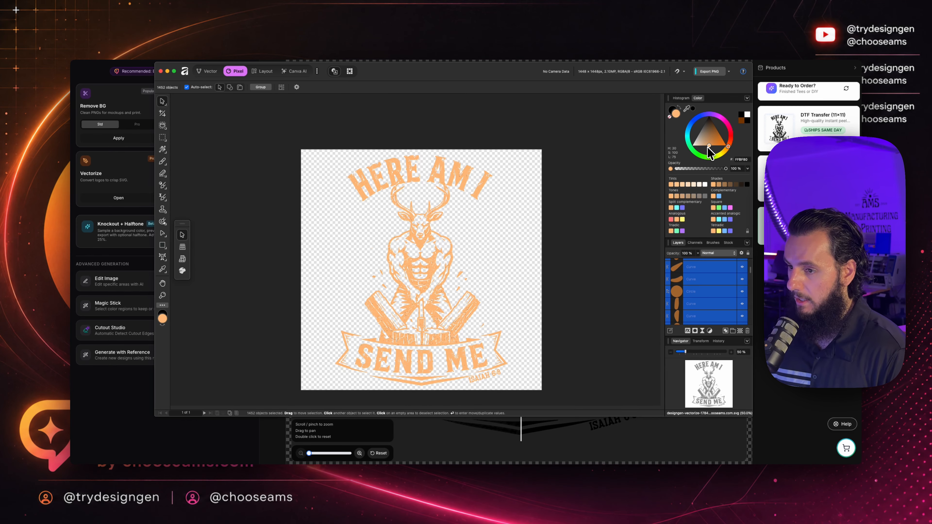
drag(710, 153, 705, 155)
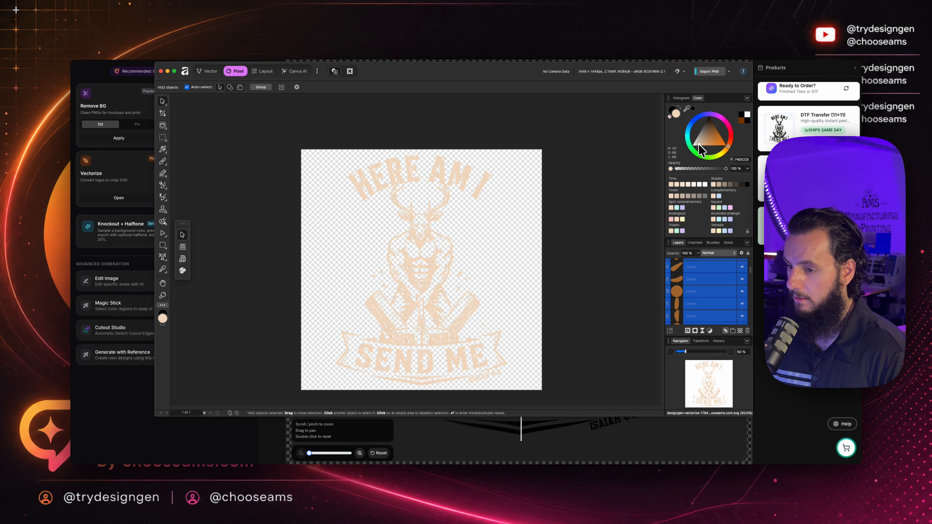
drag(699, 144, 699, 144)
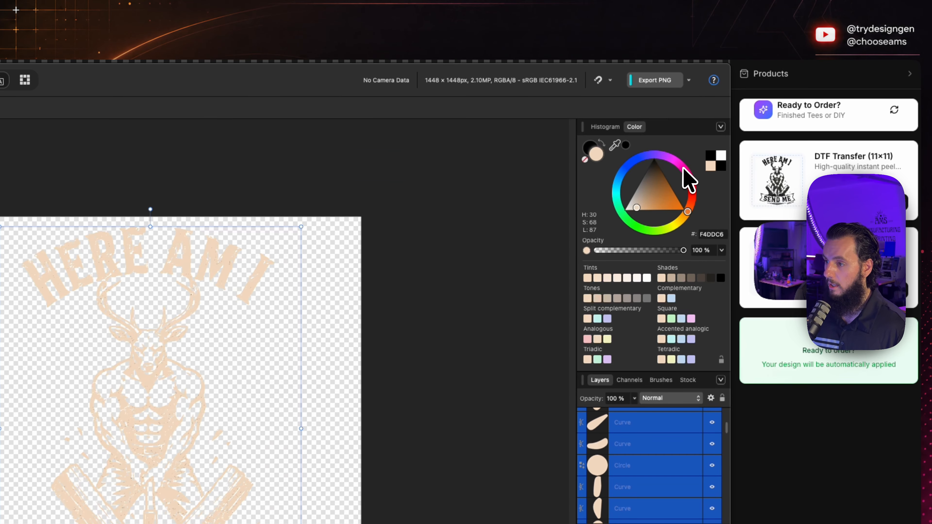
Recolor the whole design dark magenta (H 317, S 100, L 26) and deselect it.
click(725, 121)
click(717, 129)
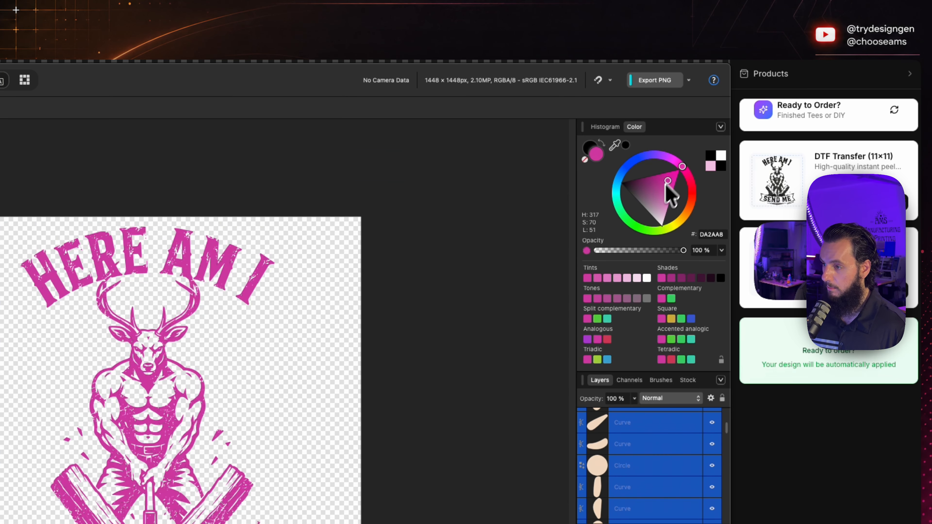
drag(666, 185, 715, 156)
mouse_move(651, 180)
mouse_down()
mouse_move(642, 169)
mouse_move(650, 176)
mouse_up()
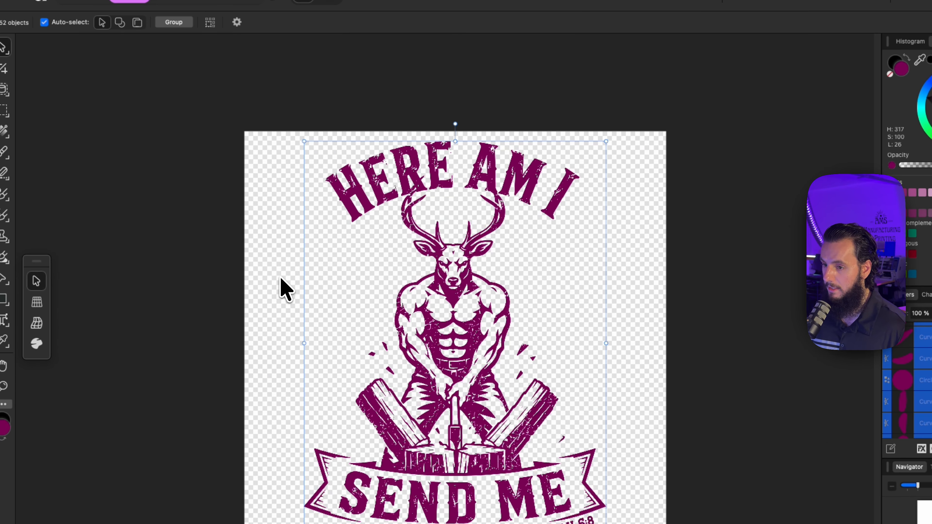
click(285, 291)
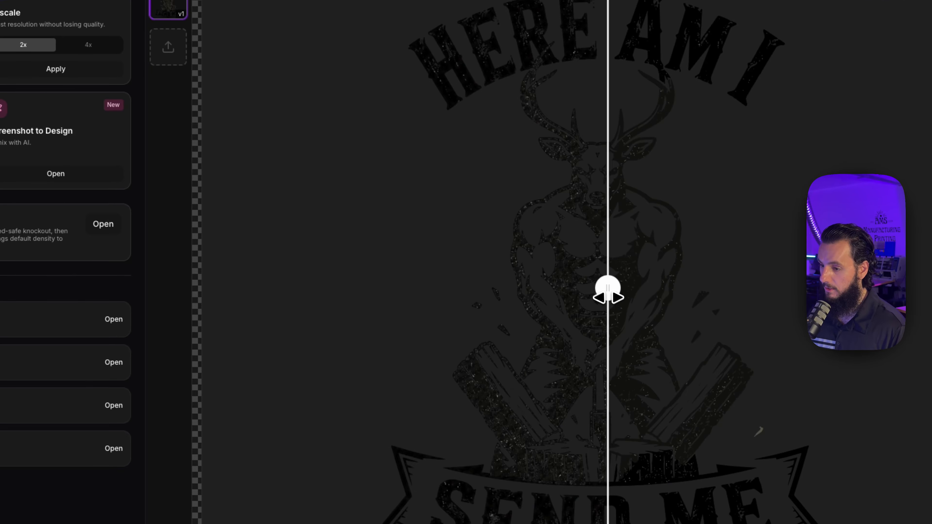
Switch to the DesignGen page, sweep the comparison slider across the design and return to the recolored vector artwork.
drag(608, 297, 264, 362)
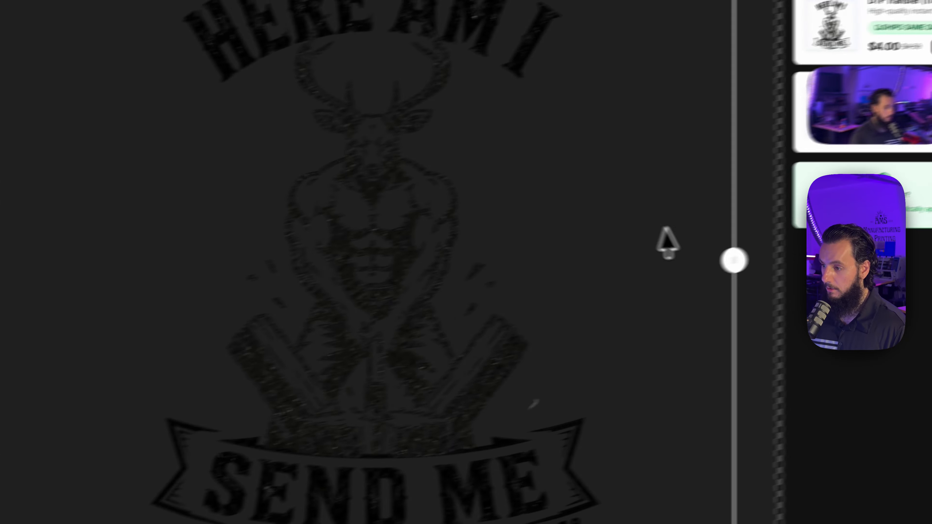
drag(701, 226, 618, 233)
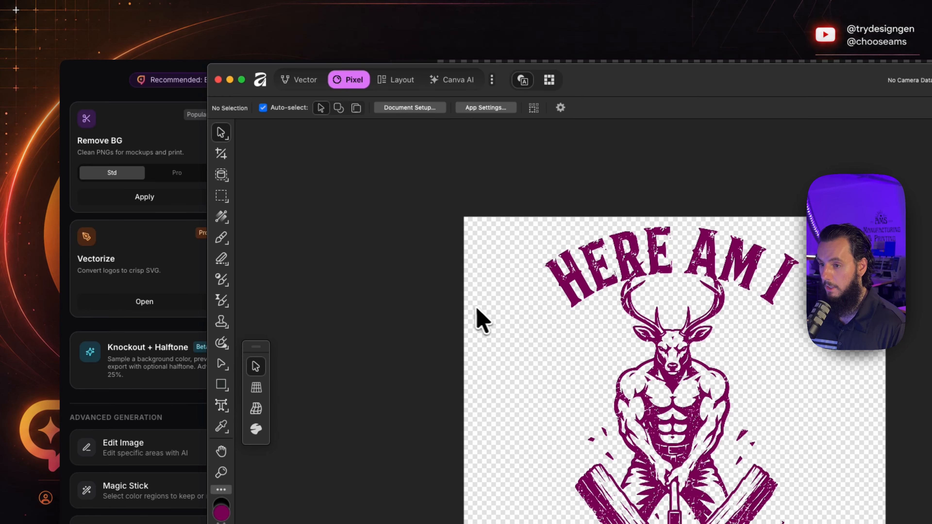
drag(487, 200, 624, 459)
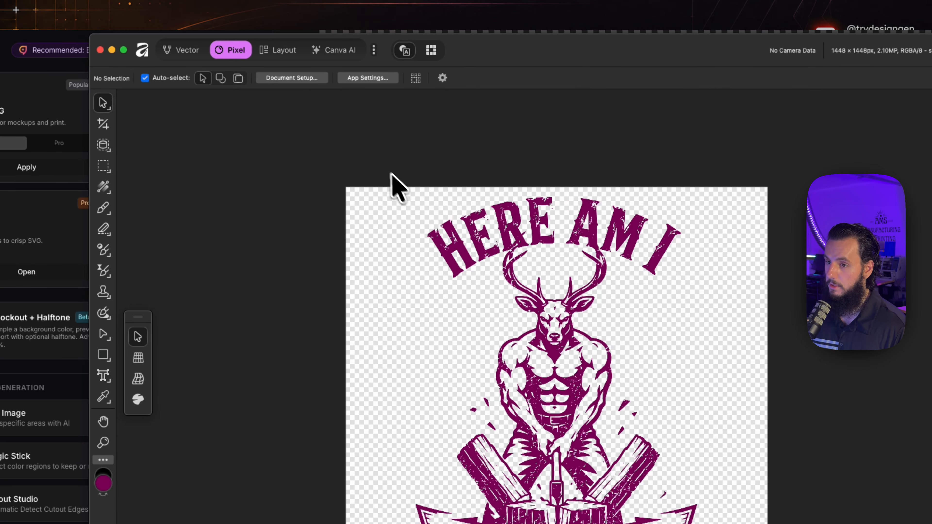
click(450, 235)
click(446, 321)
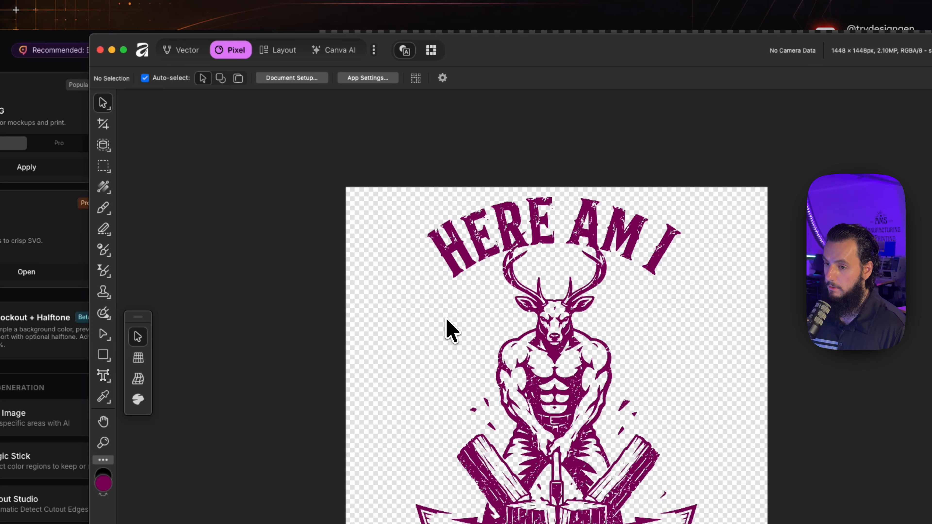
Pull two nodes on the middle arm of the last E in HERE outward toward AM, and deselect the letter.
scroll(447, 320, up, 6)
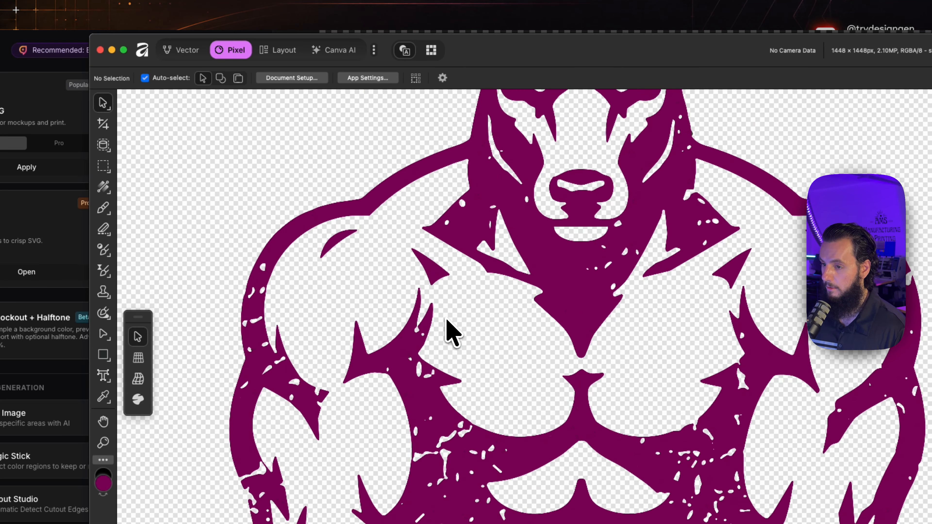
scroll(445, 315, up, 10)
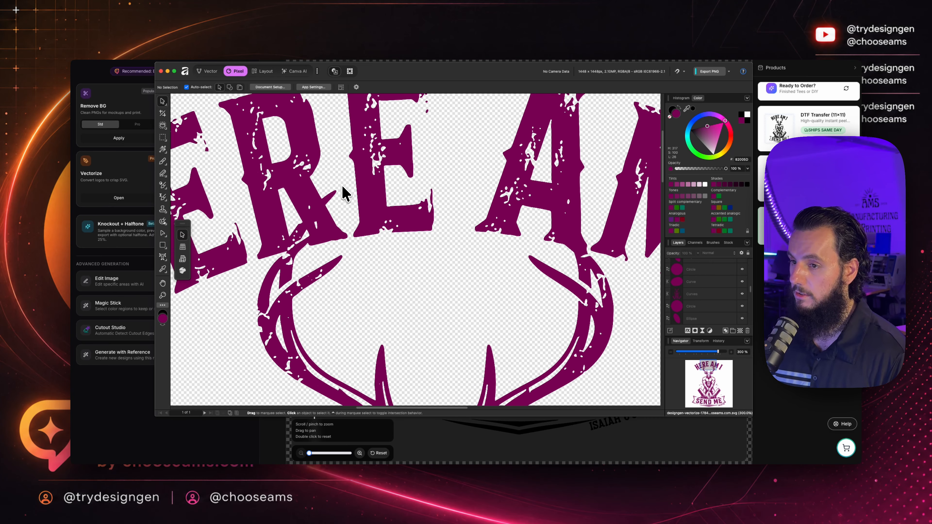
scroll(426, 184, down, 3)
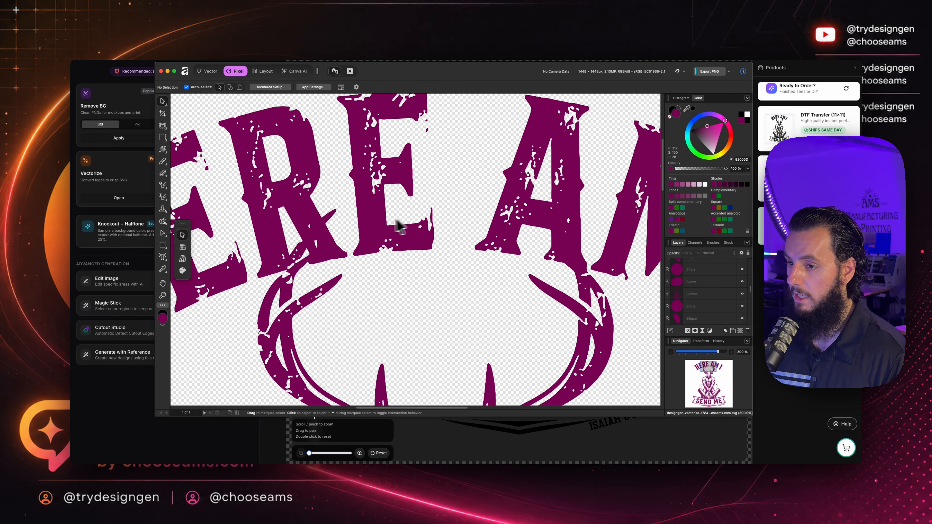
double_click(376, 220)
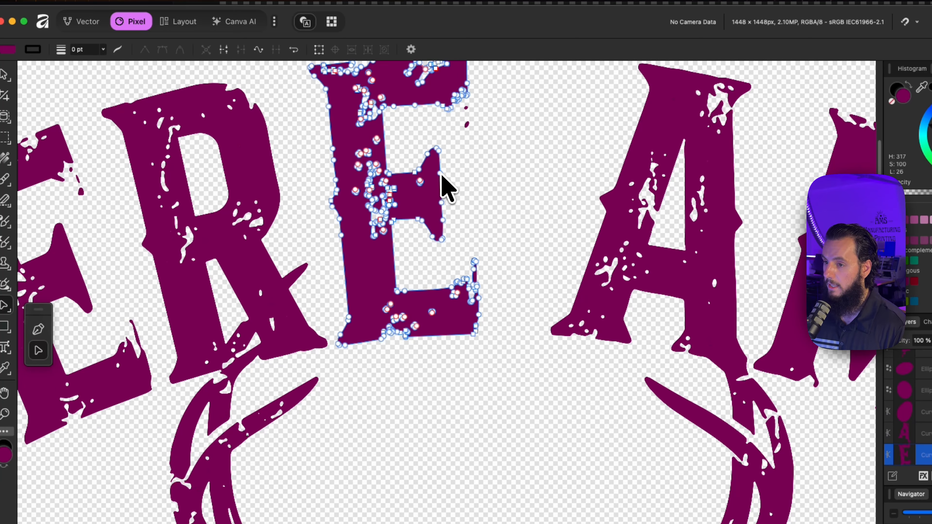
drag(441, 182, 494, 174)
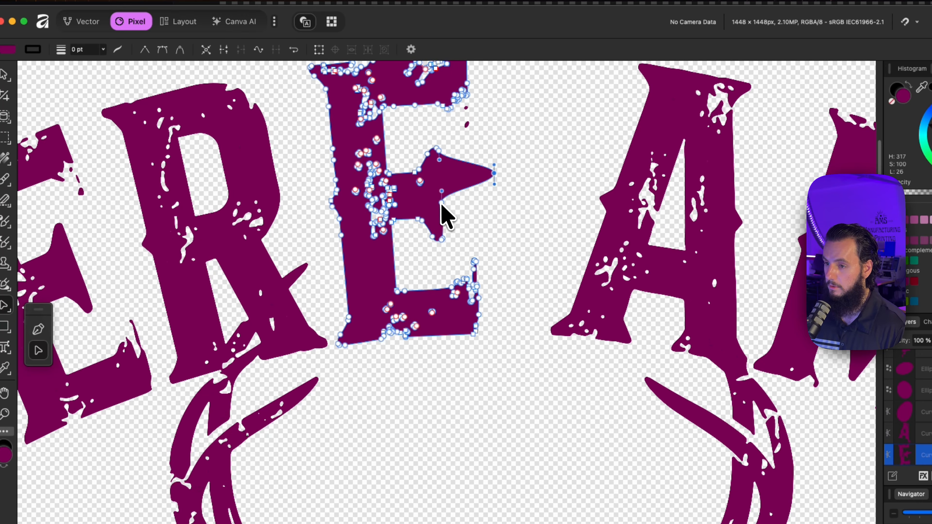
drag(442, 205, 476, 207)
click(510, 226)
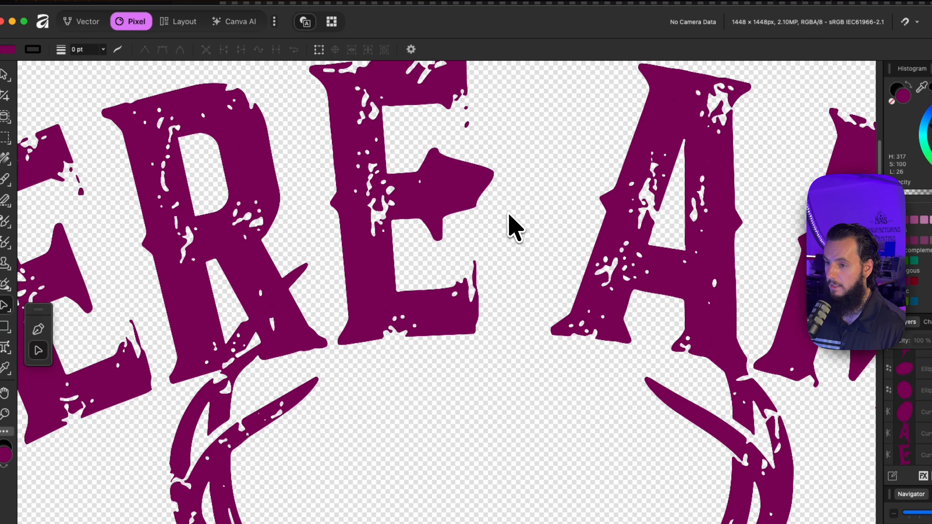
Undo the node edits on the middle arm of the last E in HERE.
key(super+minus)
key(super+minus)
key(super+minus)
key(super+minus)
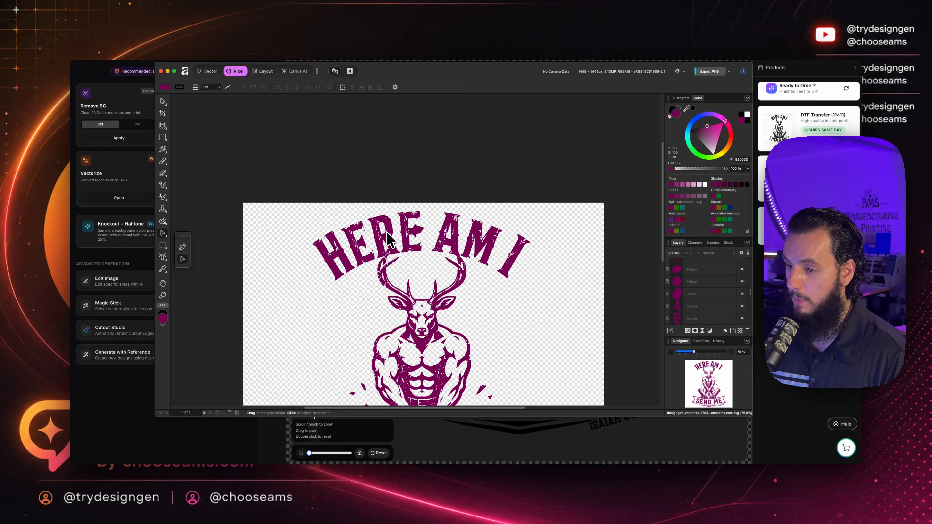
key(super+z)
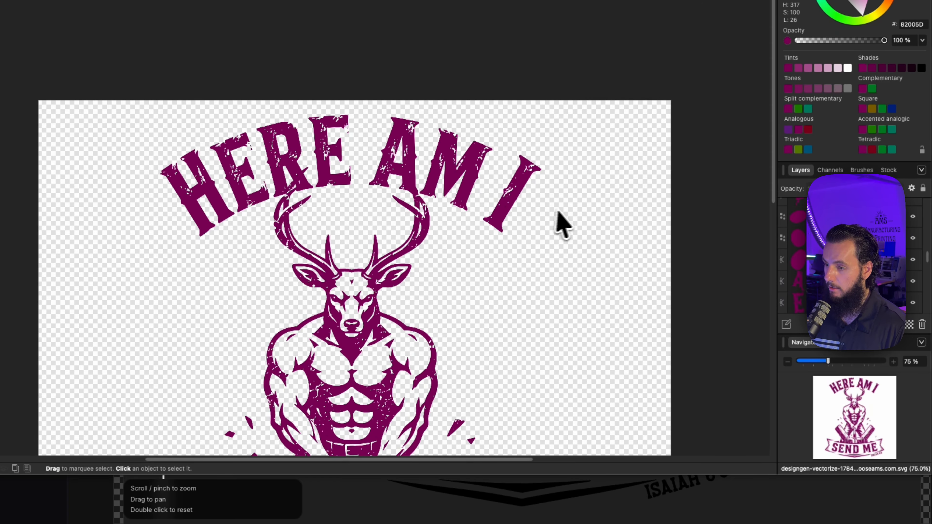
Try deleting the letter I after AM, undo the deletion and leave the letter deselected.
click(514, 210)
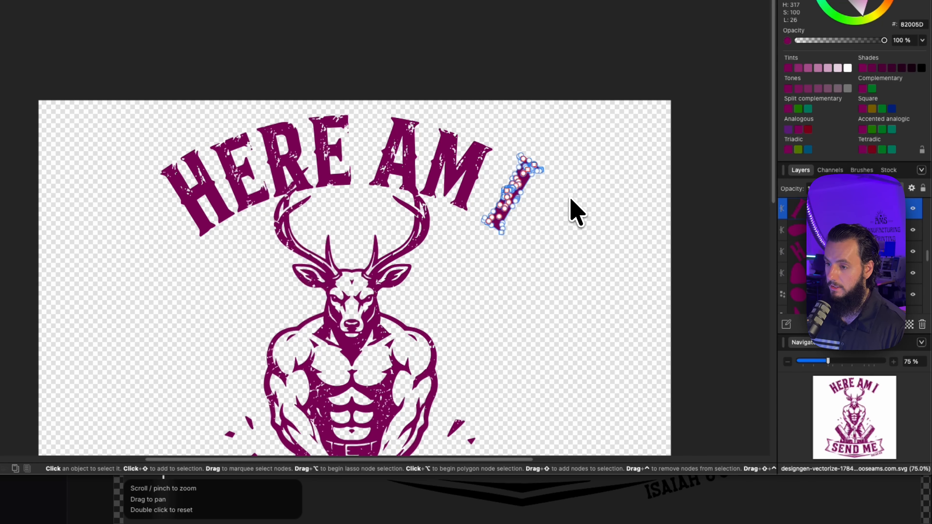
key(ctrl+a)
key(Delete)
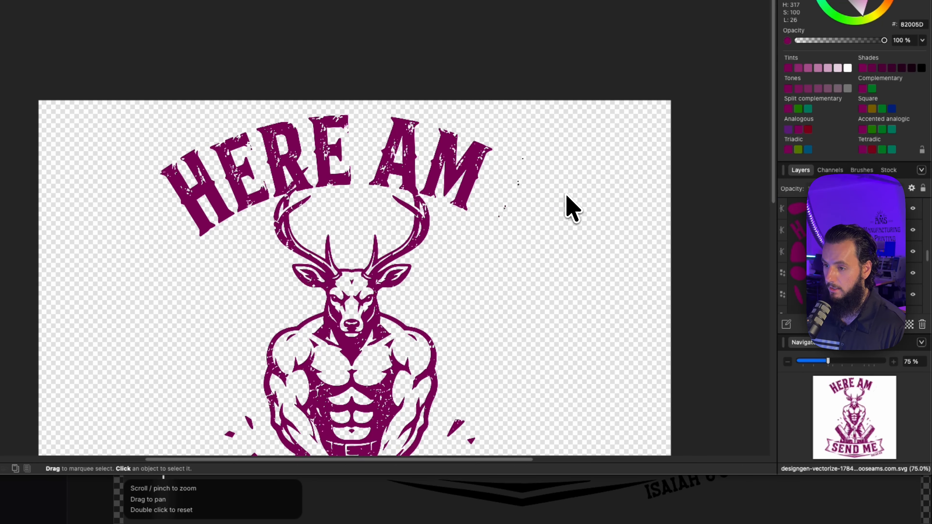
key(ctrl+z)
click(534, 246)
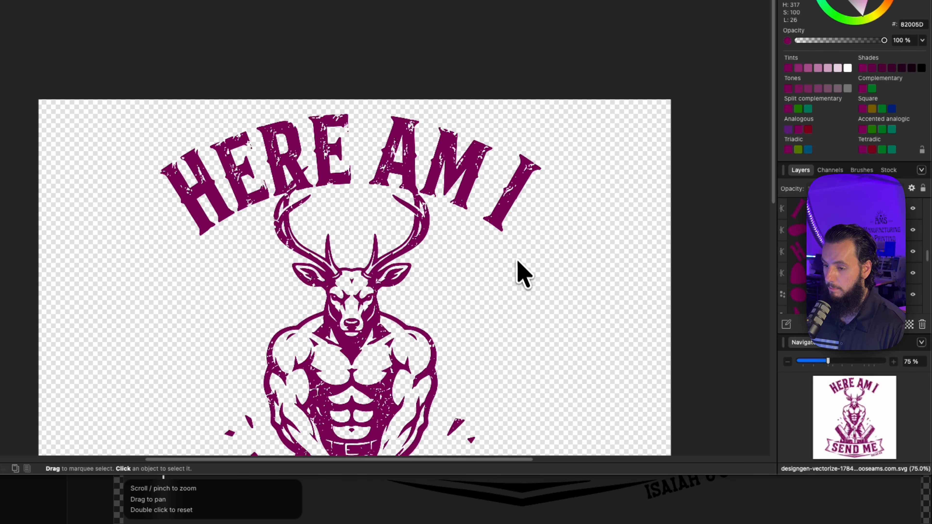
Examine the SEND ME banner and the ISAIAH 6:8 text in the lower part of the design.
scroll(514, 275, down, 10)
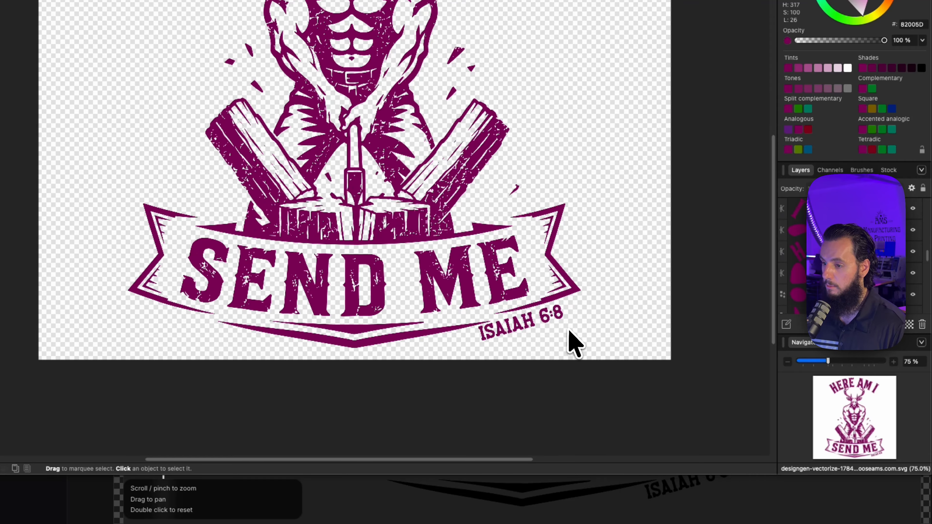